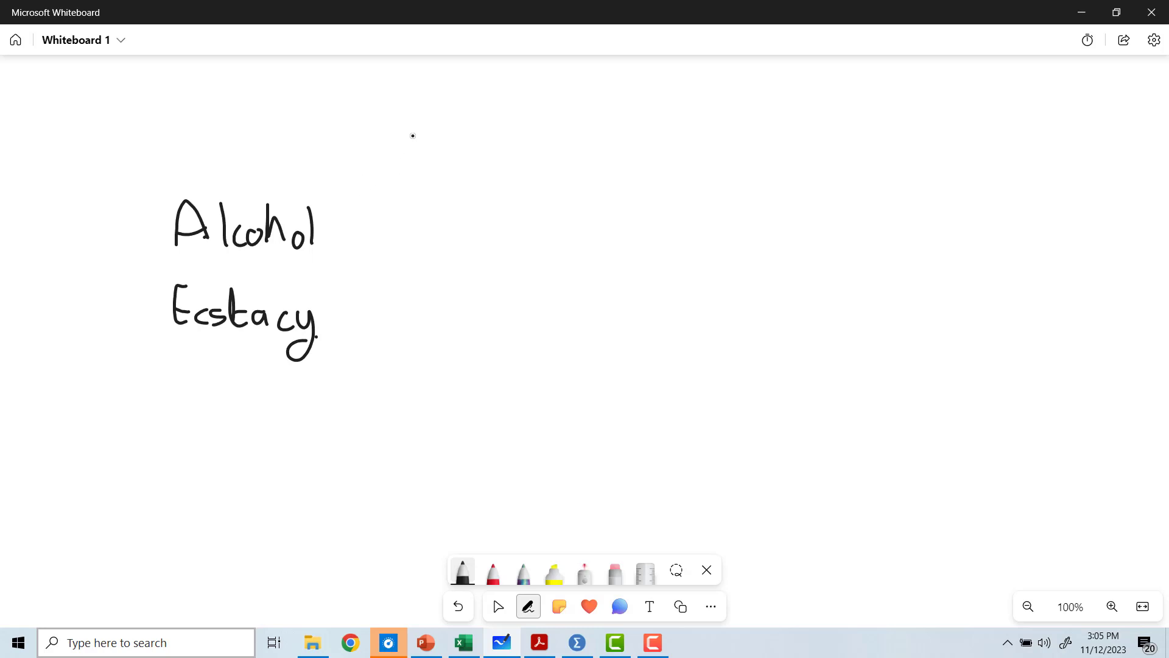
Step: Handwrite the column headings "Sunday" and "Wednesday" above and beside the Alcohol and Ecstacy row labels
mouse_move(413, 135)
mouse_down()
mouse_move(406, 175)
mouse_move(436, 176)
mouse_move(443, 154)
mouse_up()
mouse_move(447, 157)
mouse_down()
mouse_move(447, 176)
mouse_move(462, 176)
mouse_move(466, 141)
mouse_move(469, 180)
mouse_up()
drag(486, 163, 495, 177)
mouse_move(491, 162)
mouse_down()
mouse_move(501, 163)
mouse_move(475, 203)
mouse_up()
mouse_move(565, 132)
mouse_down()
mouse_move(590, 175)
mouse_move(599, 133)
mouse_move(625, 178)
mouse_move(670, 165)
mouse_move(680, 182)
mouse_move(720, 182)
mouse_up()
mouse_move(721, 170)
mouse_down()
mouse_move(730, 165)
mouse_move(697, 211)
mouse_up()
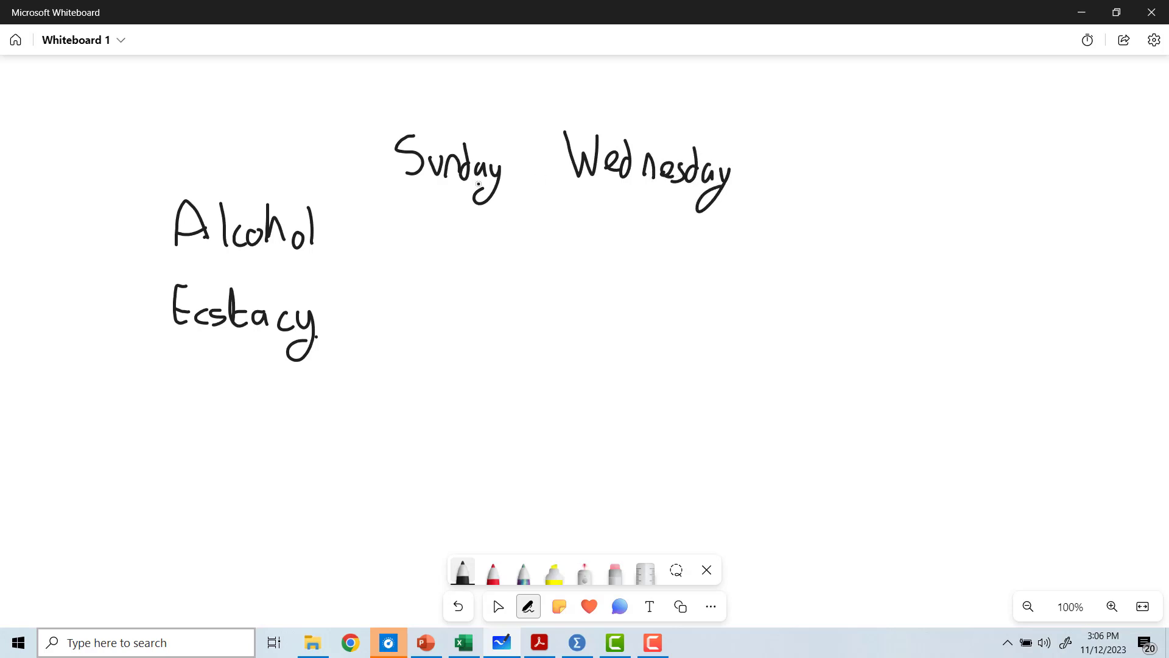
Step: Handwrite 10 in each of the four cells for Alcohol and Ecstacy under Sunday and Wednesday
mouse_move(424, 224)
mouse_down()
mouse_move(424, 257)
mouse_move(450, 230)
mouse_up()
mouse_move(426, 311)
mouse_down()
mouse_move(427, 342)
mouse_move(454, 316)
mouse_up()
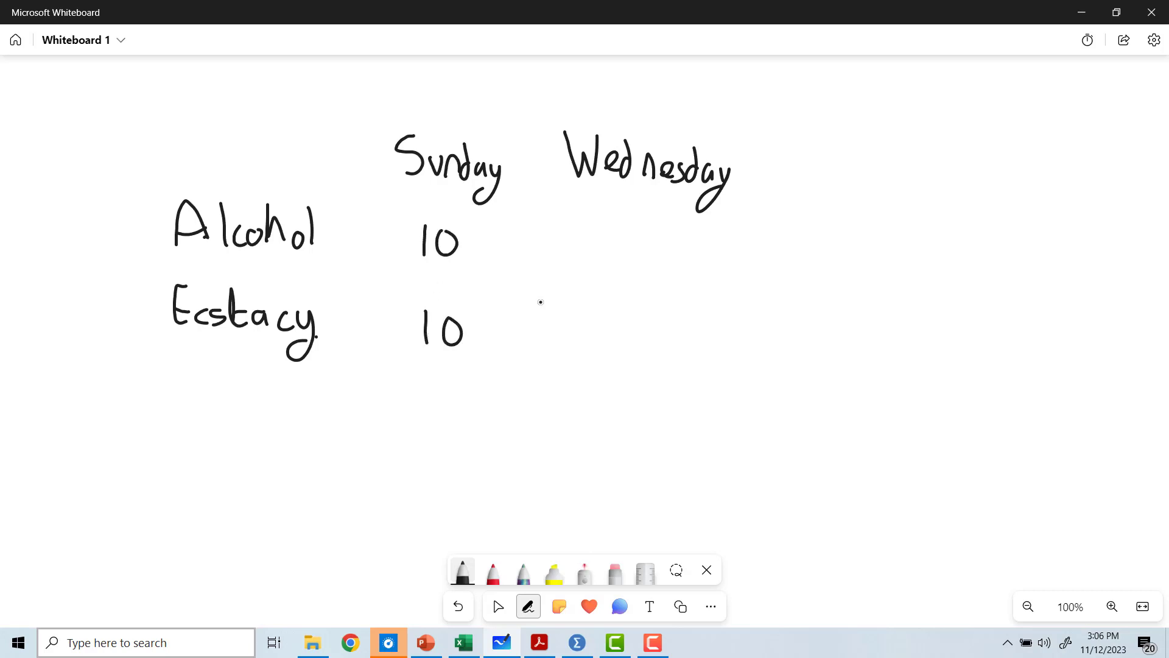
mouse_move(622, 230)
mouse_down()
mouse_move(622, 265)
mouse_move(637, 241)
mouse_move(659, 259)
mouse_move(651, 238)
mouse_up()
drag(614, 321, 615, 354)
mouse_move(647, 323)
mouse_down()
mouse_move(657, 336)
mouse_move(646, 320)
mouse_up()
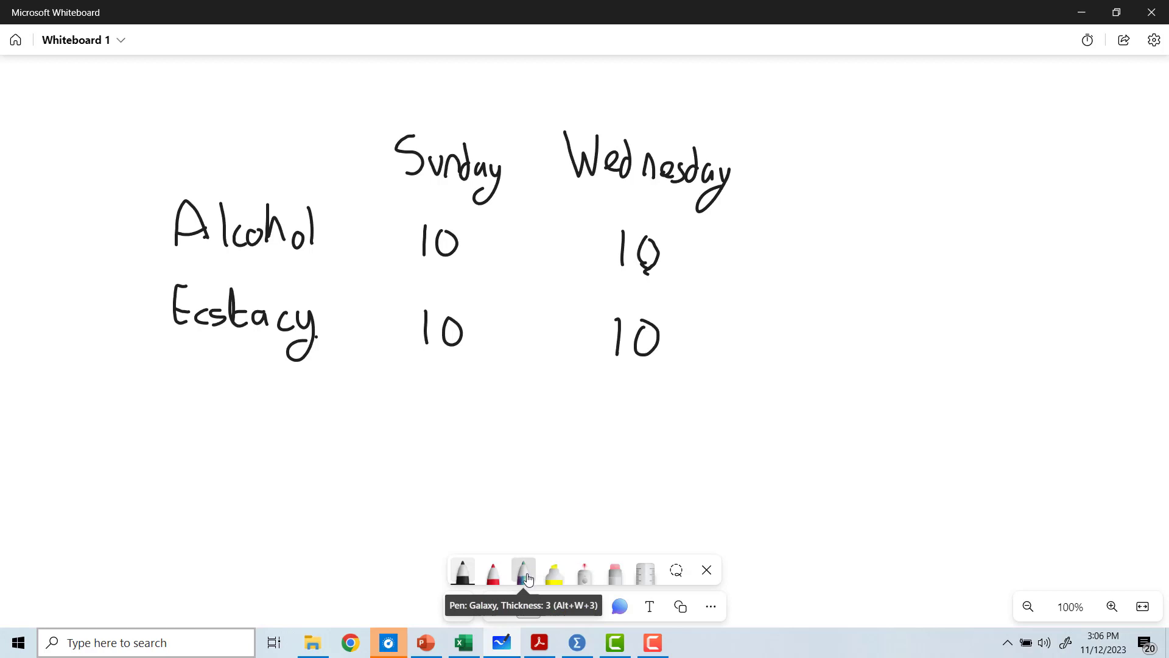
Step: Circle the Sunday column with the Galaxy pen and draw an arrow pointing up to it from below
click(496, 582)
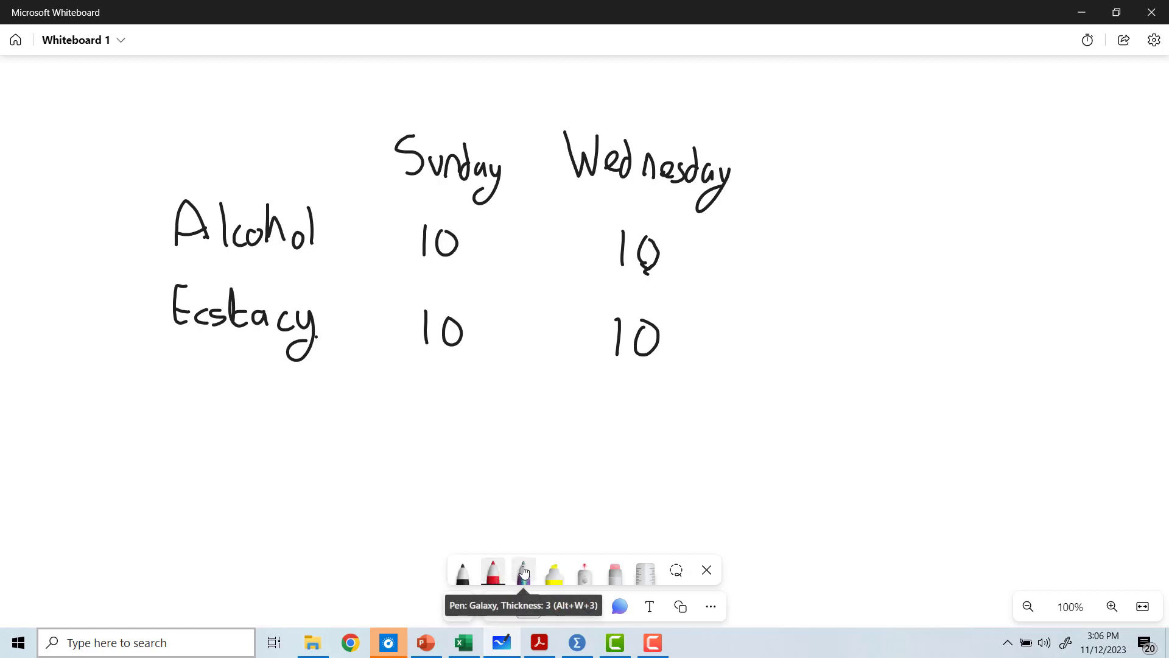
click(523, 573)
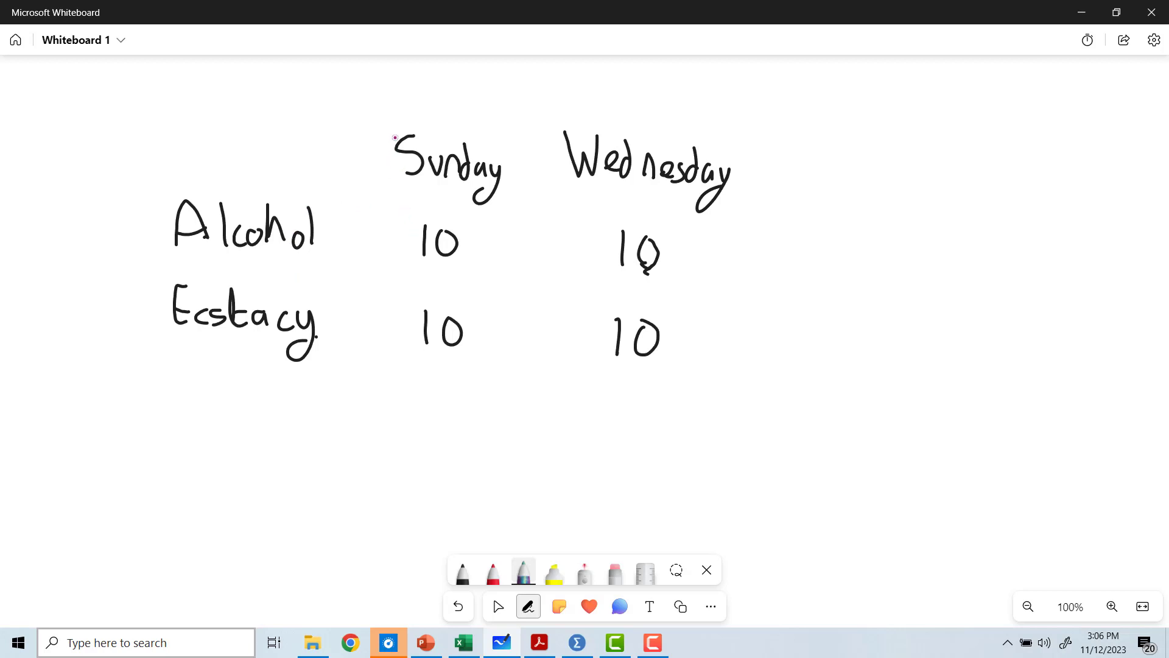
mouse_move(395, 137)
mouse_down()
mouse_move(400, 337)
mouse_move(452, 376)
mouse_move(490, 273)
mouse_move(488, 158)
mouse_move(454, 115)
mouse_move(395, 139)
mouse_up()
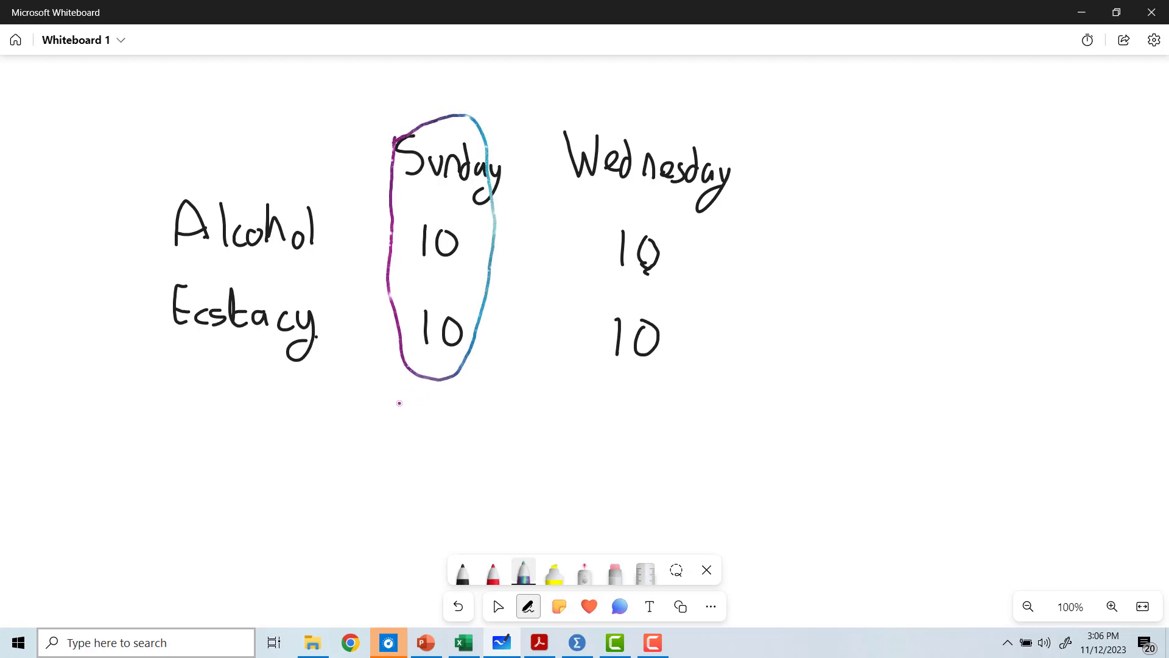
drag(400, 408, 413, 385)
Step: Handwrite "Wilcoxon rank sum" below the arrow under the Sunday column
mouse_move(361, 431)
mouse_down()
mouse_move(388, 436)
mouse_move(405, 461)
mouse_up()
click(395, 447)
click(396, 460)
drag(425, 446, 420, 464)
drag(432, 451, 436, 464)
mouse_move(437, 447)
mouse_down()
mouse_move(439, 464)
mouse_move(461, 447)
mouse_move(481, 463)
mouse_up()
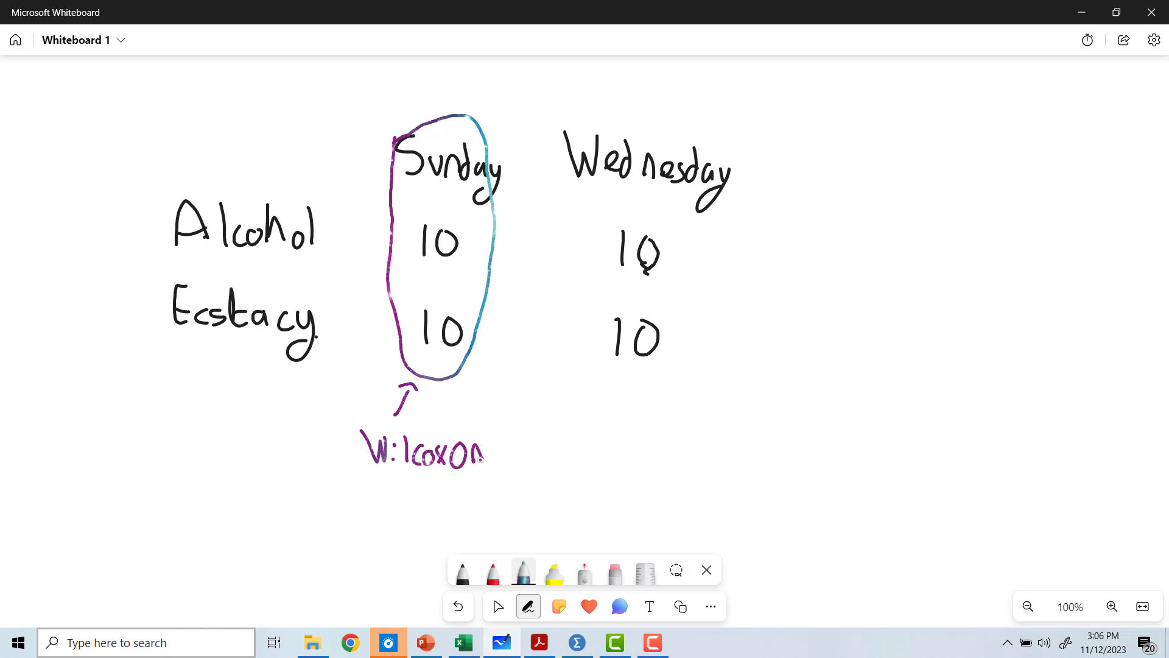
mouse_move(368, 508)
mouse_down()
mouse_move(375, 489)
mouse_move(410, 506)
mouse_up()
mouse_move(410, 492)
mouse_down()
mouse_move(463, 506)
mouse_move(474, 491)
mouse_move(483, 504)
mouse_up()
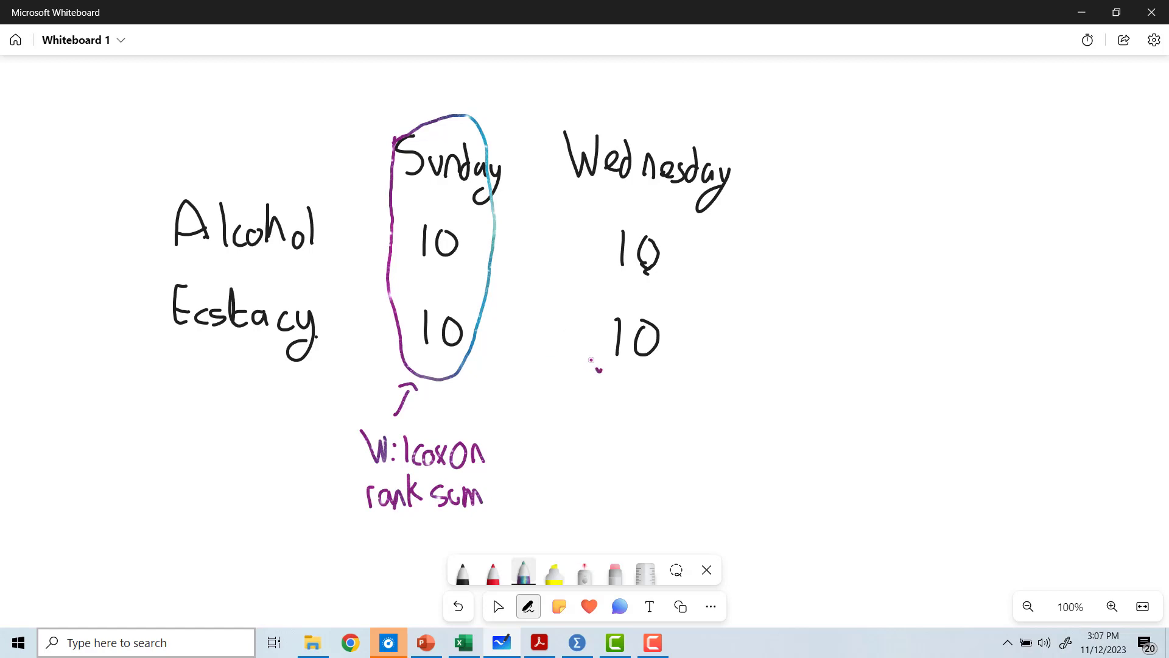
Step: Circle the Wednesday column, add an arrow below it, and label it "Wilcoxon rank sum"
mouse_move(591, 360)
mouse_down()
mouse_move(559, 282)
mouse_move(554, 203)
mouse_move(569, 130)
mouse_move(638, 107)
mouse_move(685, 156)
mouse_move(700, 234)
mouse_move(692, 329)
mouse_move(683, 362)
mouse_move(600, 376)
mouse_move(590, 365)
mouse_up()
mouse_move(592, 421)
mouse_down()
mouse_move(613, 394)
mouse_move(599, 461)
mouse_move(605, 439)
mouse_move(622, 461)
mouse_move(650, 449)
mouse_move(669, 463)
mouse_up()
click(611, 446)
click(612, 456)
mouse_move(669, 445)
mouse_down()
mouse_move(659, 464)
mouse_move(678, 452)
mouse_up()
mouse_move(689, 462)
mouse_down()
mouse_move(694, 443)
mouse_move(701, 463)
mouse_up()
mouse_move(571, 491)
mouse_down()
mouse_move(570, 513)
mouse_move(580, 493)
mouse_up()
mouse_move(592, 497)
mouse_down()
mouse_move(595, 513)
mouse_move(609, 497)
mouse_move(617, 516)
mouse_up()
drag(617, 475, 617, 513)
mouse_move(632, 484)
mouse_down()
mouse_move(620, 501)
mouse_move(633, 511)
mouse_move(704, 513)
mouse_up()
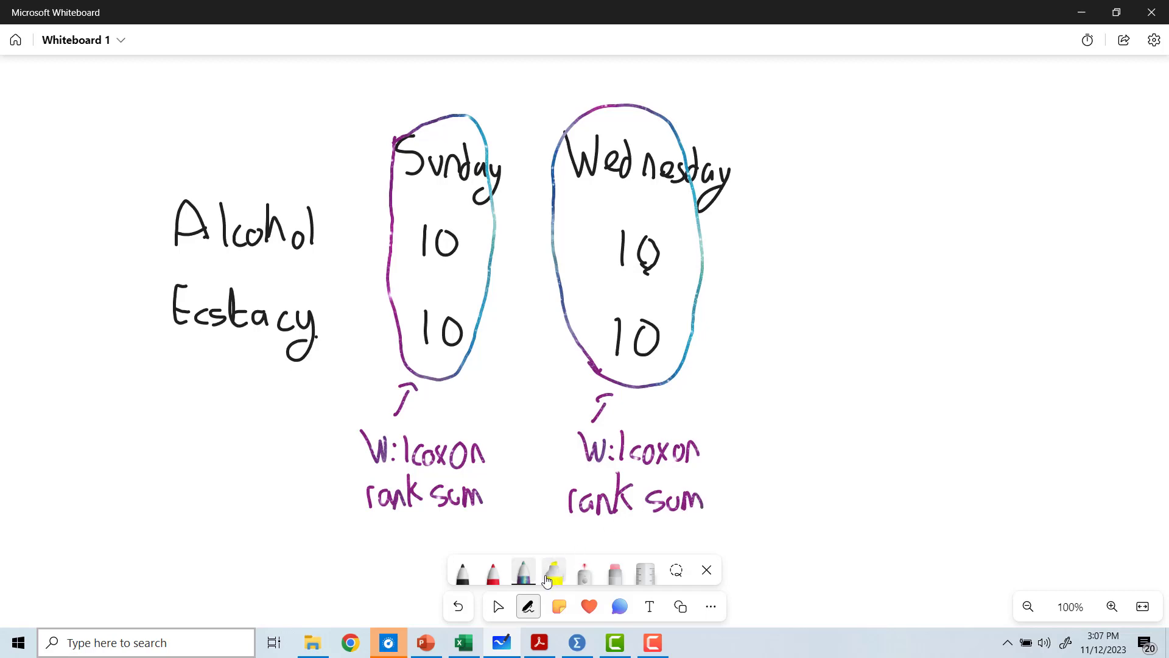
Step: Circle the Alcohol row and the Ecstacy row separately with the red pen
click(493, 574)
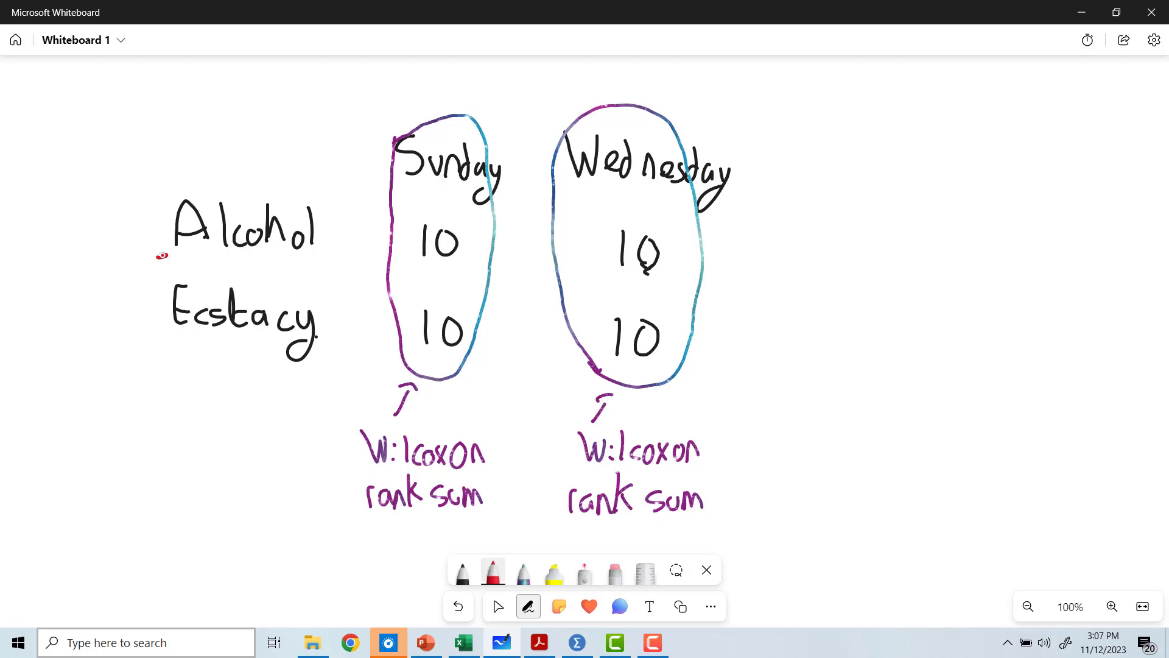
mouse_move(162, 256)
mouse_down()
mouse_move(670, 282)
mouse_move(717, 234)
mouse_move(380, 183)
mouse_move(158, 183)
mouse_move(149, 228)
mouse_move(171, 248)
mouse_up()
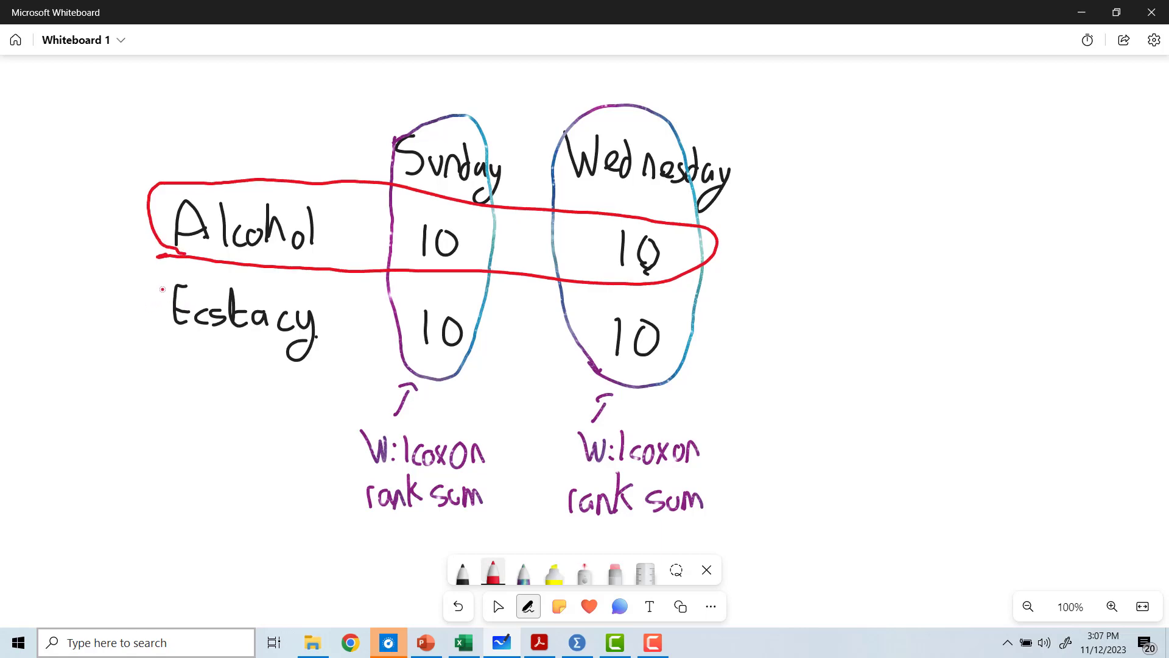
mouse_move(162, 288)
mouse_down()
mouse_move(156, 322)
mouse_move(216, 354)
mouse_move(661, 369)
mouse_move(715, 331)
mouse_move(176, 276)
mouse_up()
drag(175, 276, 157, 282)
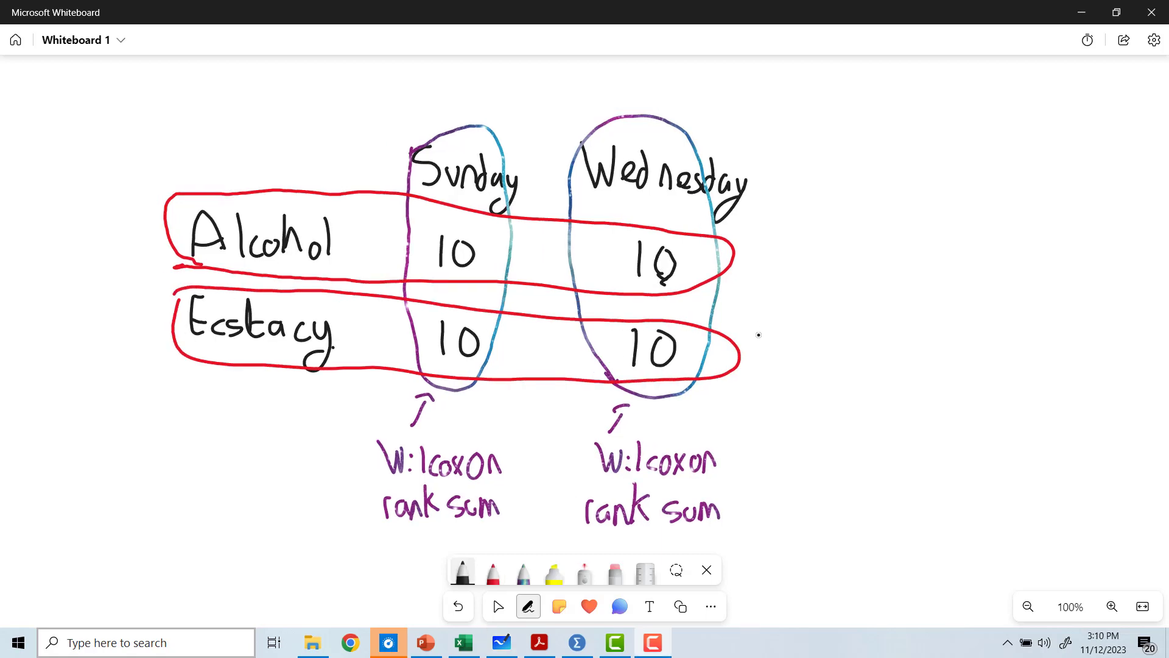
Step: Handwrite "Wilcoxon signed rank" in black beside the right end of the Ecstacy row
mouse_move(754, 331)
mouse_down()
mouse_move(762, 352)
mouse_move(782, 329)
mouse_move(797, 350)
mouse_move(825, 341)
mouse_move(842, 353)
mouse_up()
click(792, 337)
click(791, 348)
mouse_move(842, 337)
mouse_down()
mouse_move(832, 354)
mouse_move(852, 339)
mouse_move(869, 353)
mouse_up()
mouse_move(774, 371)
mouse_down()
mouse_move(765, 391)
mouse_move(787, 405)
mouse_move(813, 382)
mouse_move(819, 393)
mouse_up()
click(782, 380)
click(782, 387)
mouse_move(823, 384)
mouse_down()
mouse_move(822, 360)
mouse_move(870, 393)
mouse_move(877, 370)
mouse_move(886, 391)
mouse_up()
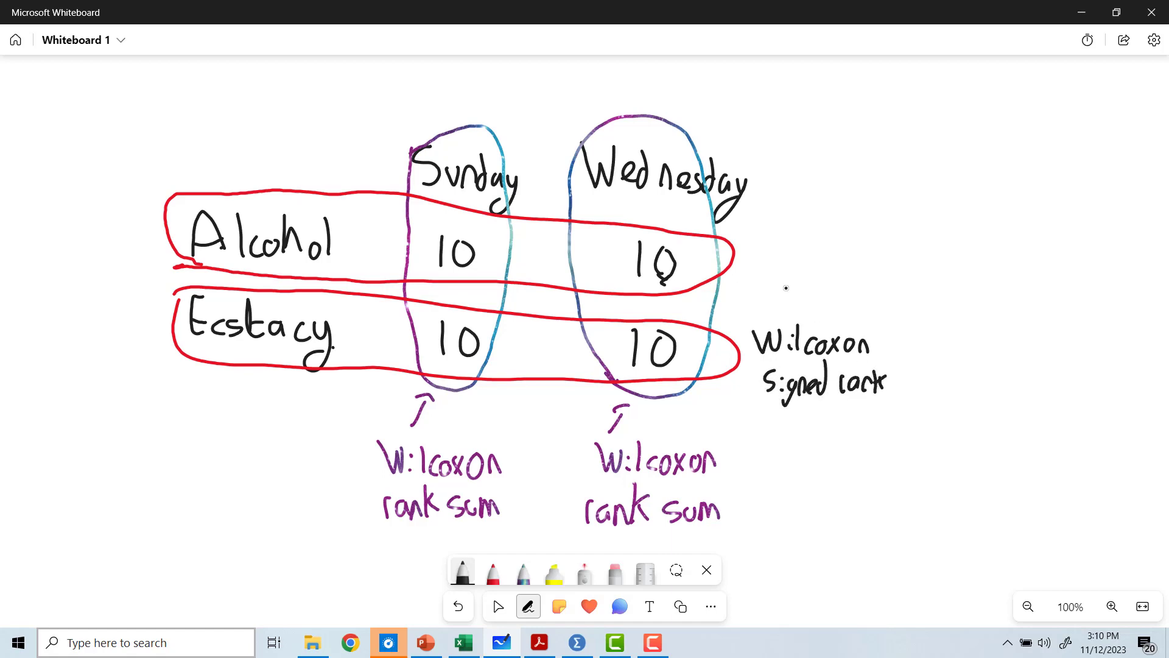
Step: Handwrite "Wilcoxon signed rank" in black beside the right end of the Alcohol row
mouse_move(751, 232)
mouse_down()
mouse_move(763, 249)
mouse_move(774, 236)
mouse_move(784, 259)
mouse_up()
click(777, 246)
click(778, 261)
mouse_move(799, 246)
mouse_down()
mouse_move(797, 262)
mouse_move(826, 266)
mouse_up()
mouse_move(827, 251)
mouse_down()
mouse_move(815, 266)
mouse_move(831, 255)
mouse_move(878, 290)
mouse_move(905, 257)
mouse_move(921, 268)
mouse_move(926, 256)
mouse_up()
click(872, 254)
click(873, 267)
drag(932, 241, 932, 273)
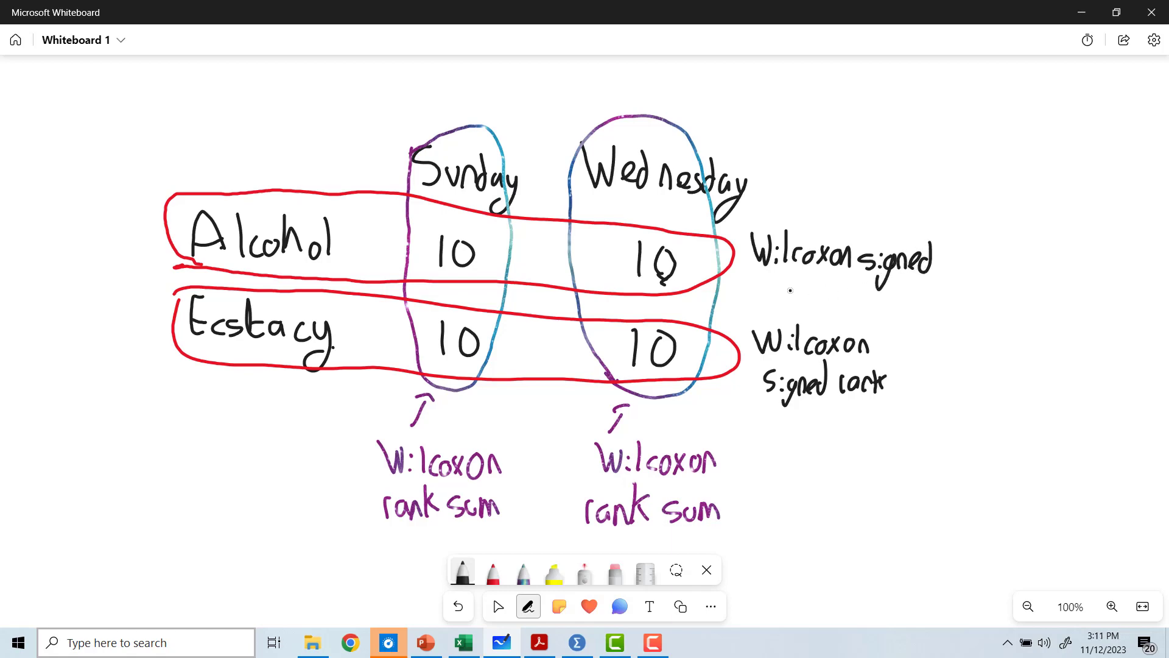
mouse_move(787, 298)
mouse_down()
mouse_move(800, 277)
mouse_move(813, 297)
mouse_move(834, 298)
mouse_up()
mouse_move(830, 284)
mouse_down()
mouse_move(844, 283)
mouse_move(845, 302)
mouse_up()
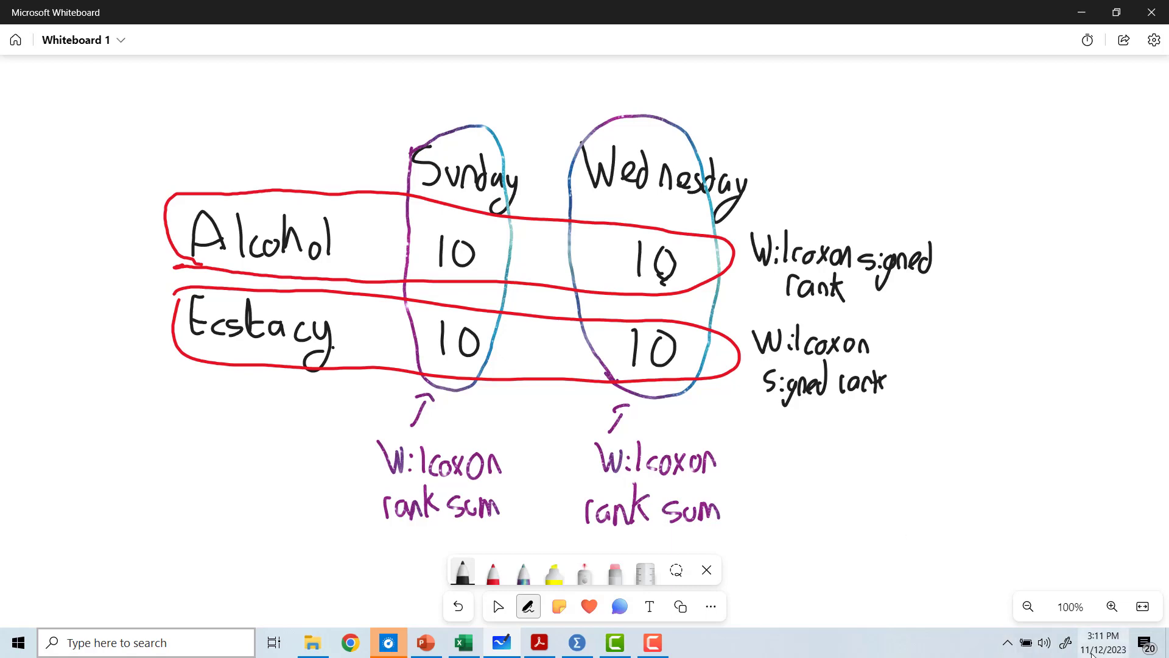
Step: Switch to SPSS Statistics, check the value labels of the Drug variable, and return to the data view
click(577, 643)
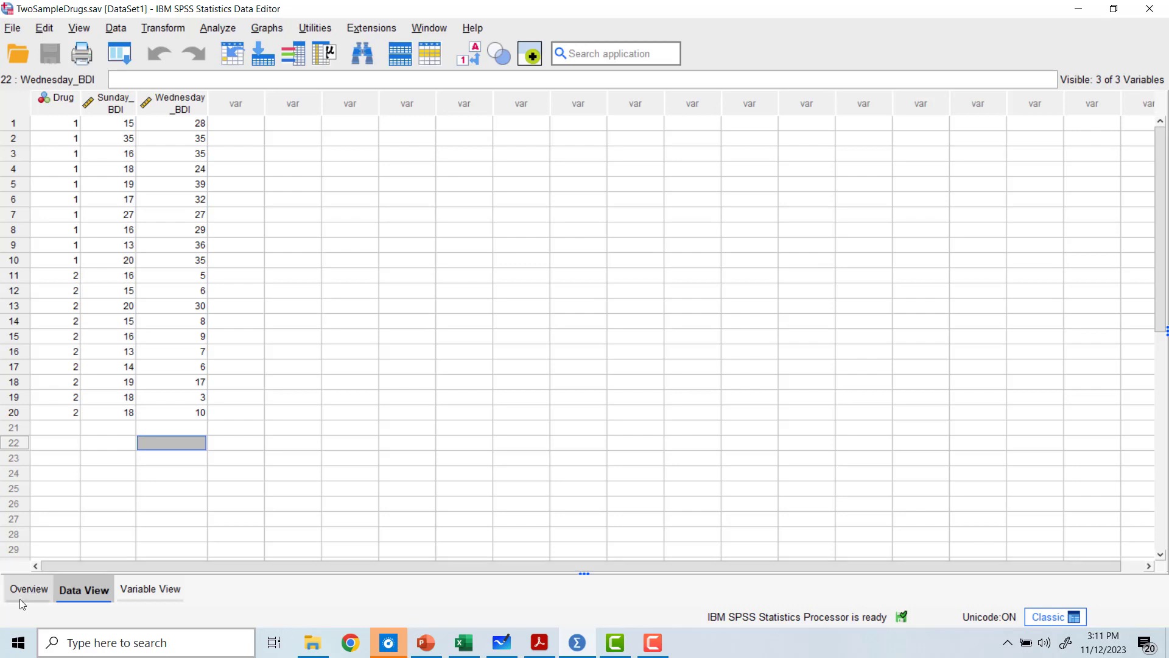
click(137, 590)
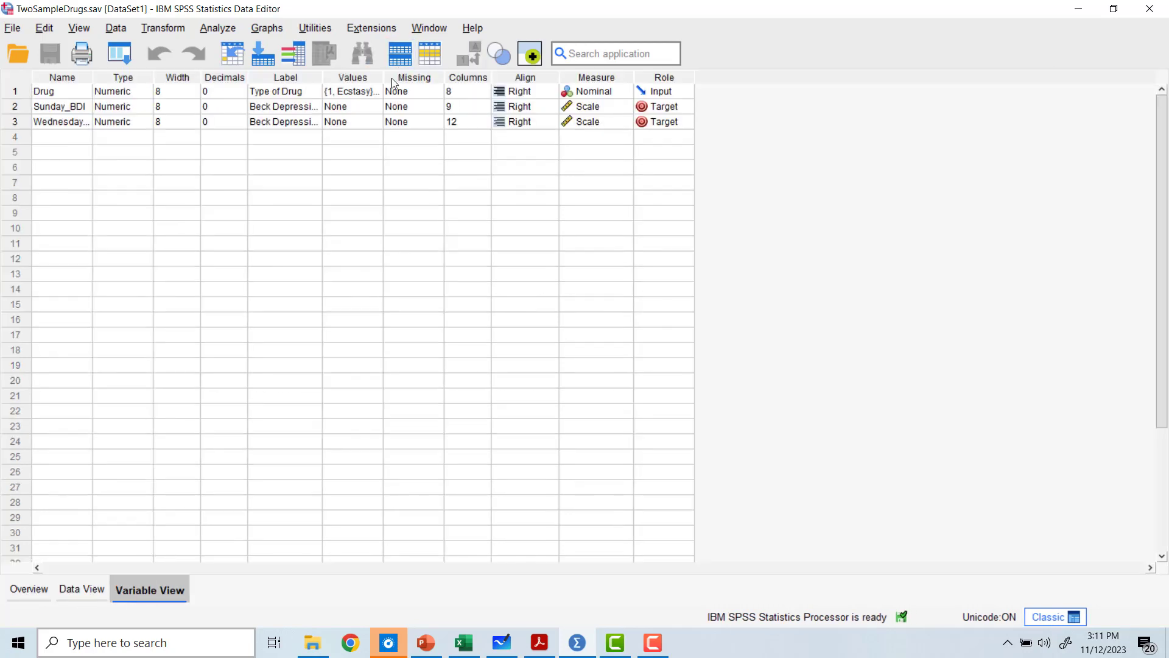
click(375, 92)
click(375, 92)
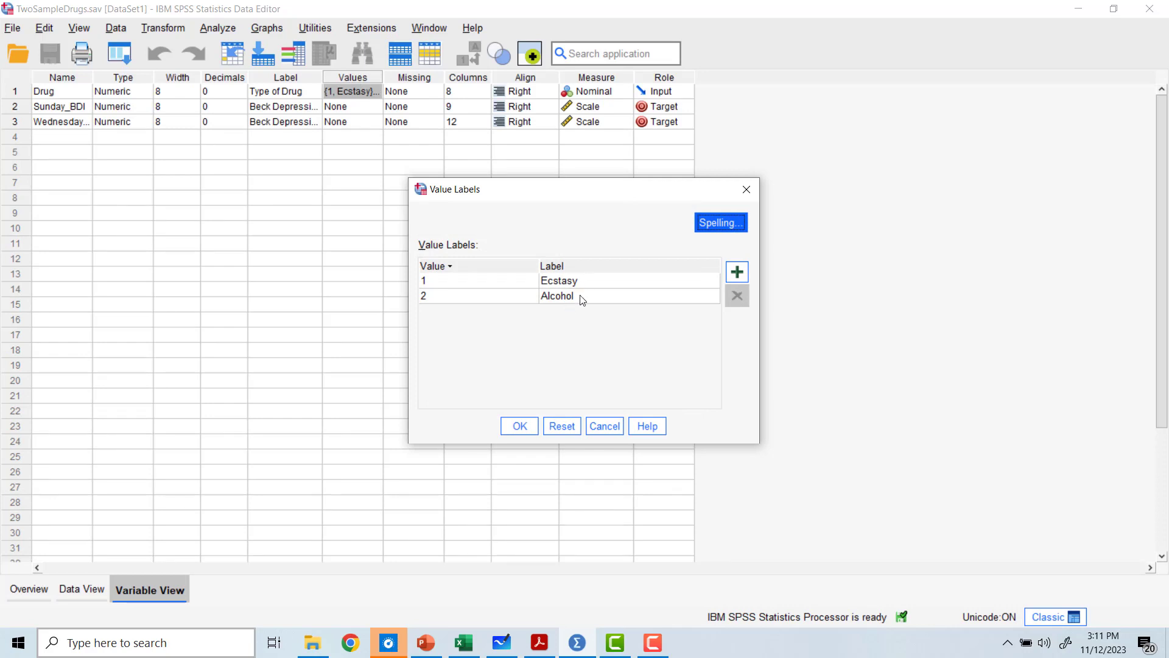
click(746, 189)
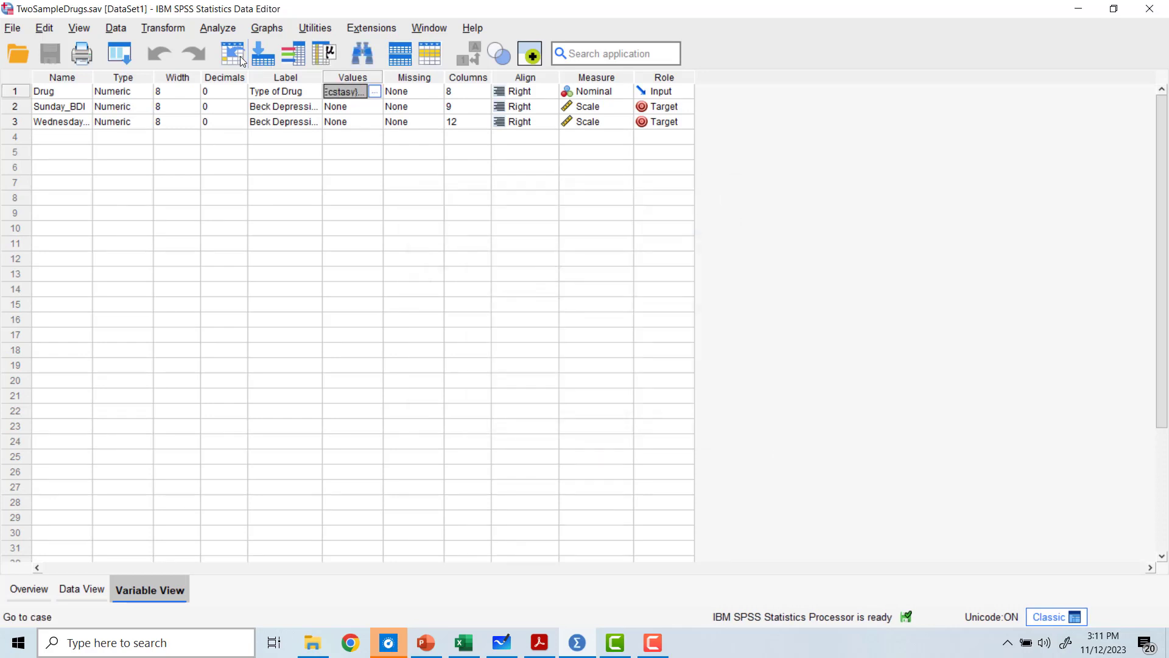
click(72, 589)
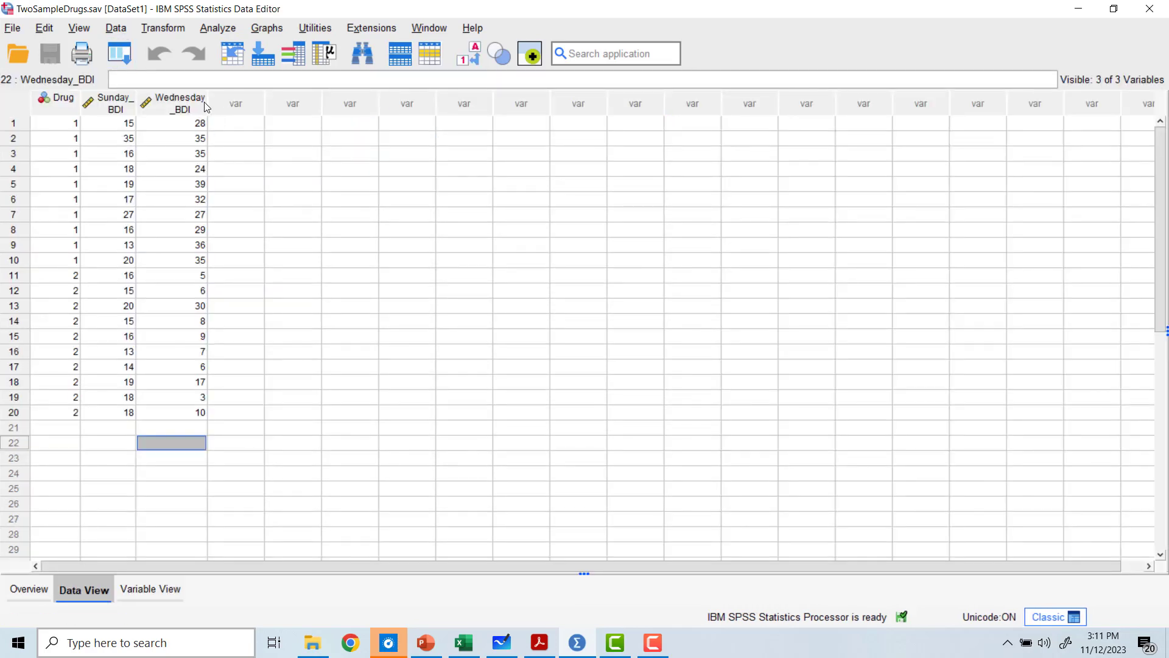
Step: Set up an Explore analysis with both Beck Depression variables as dependents and Type of Drug as the factor
mouse_move(206, 108)
click(235, 35)
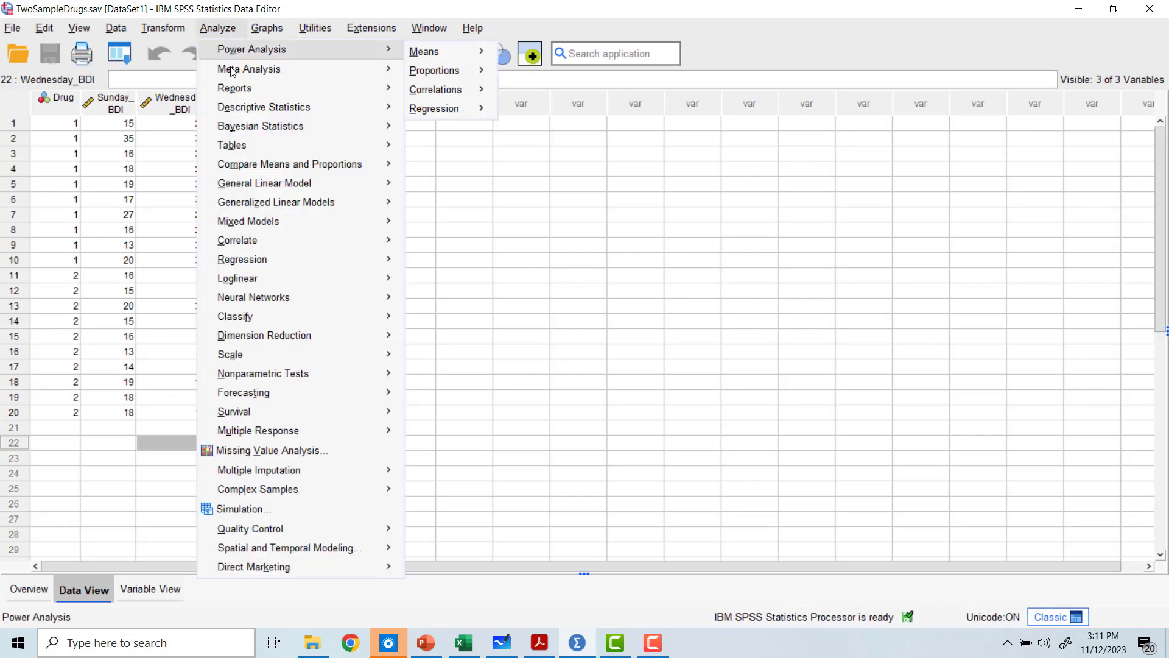
mouse_move(329, 110)
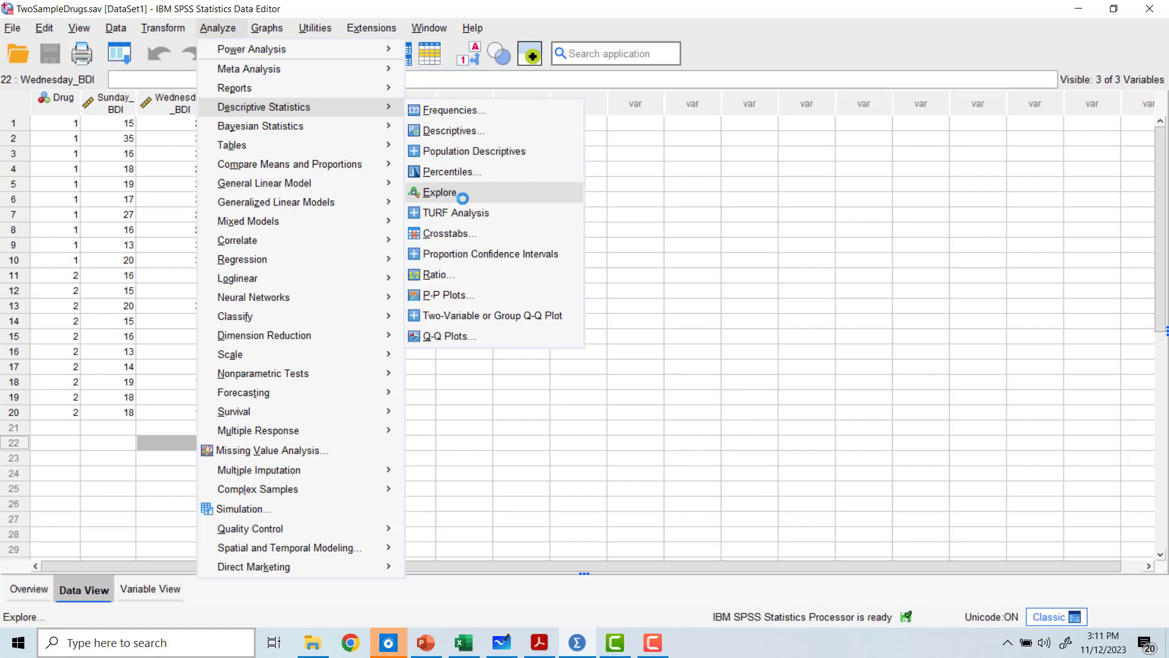
click(463, 194)
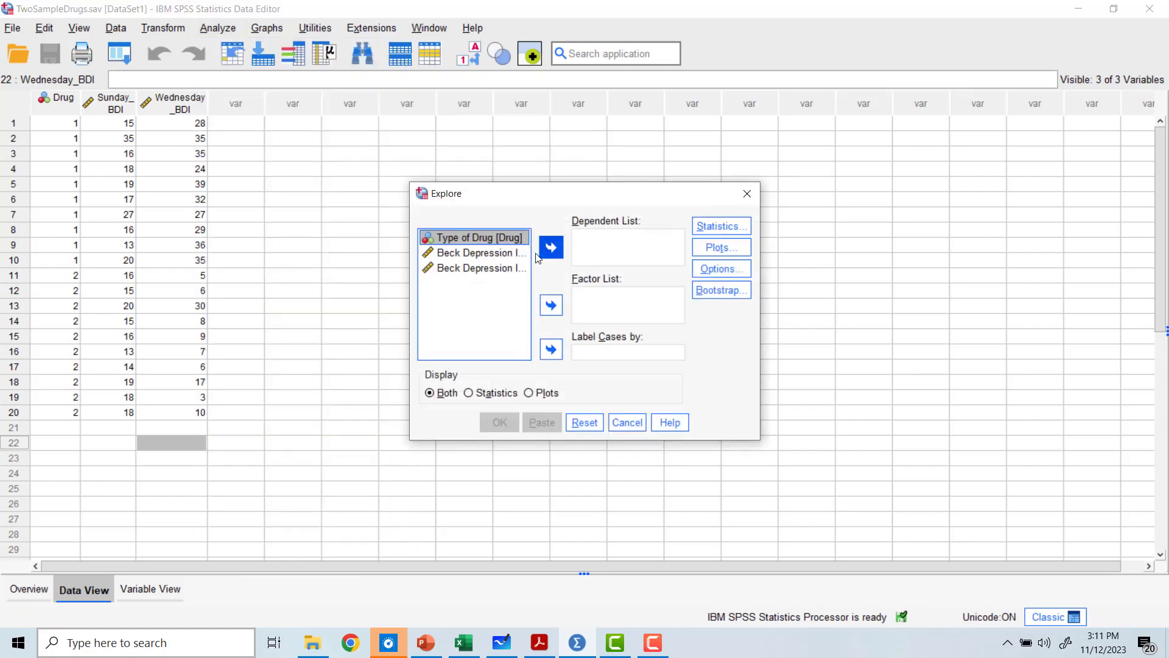
click(505, 259)
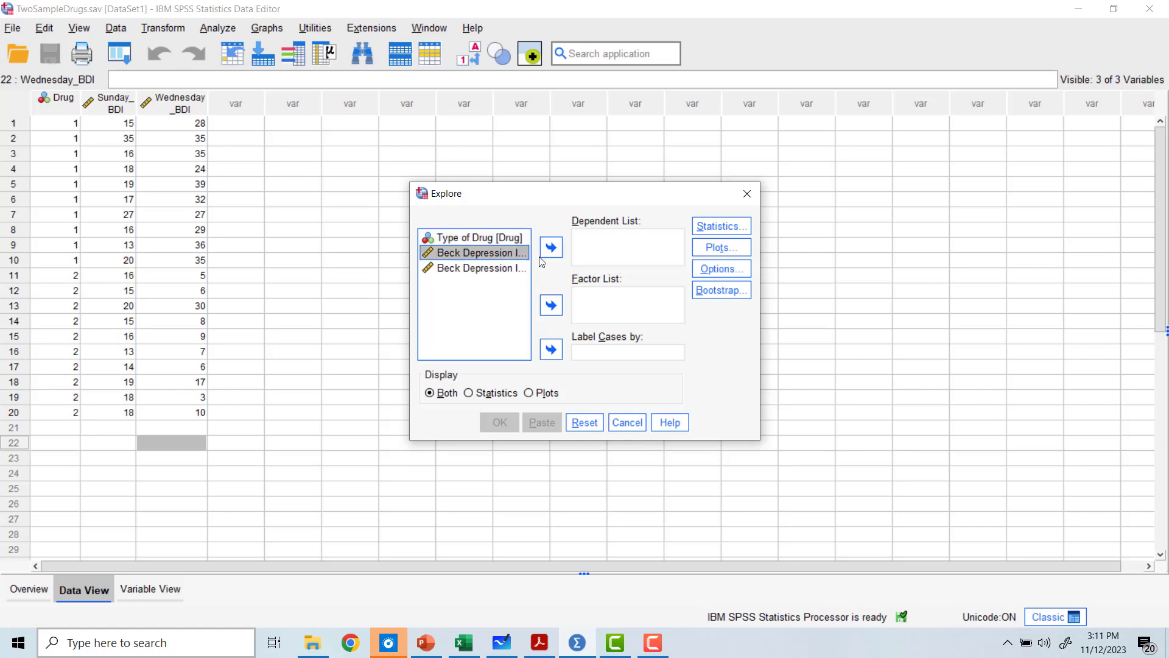
click(551, 246)
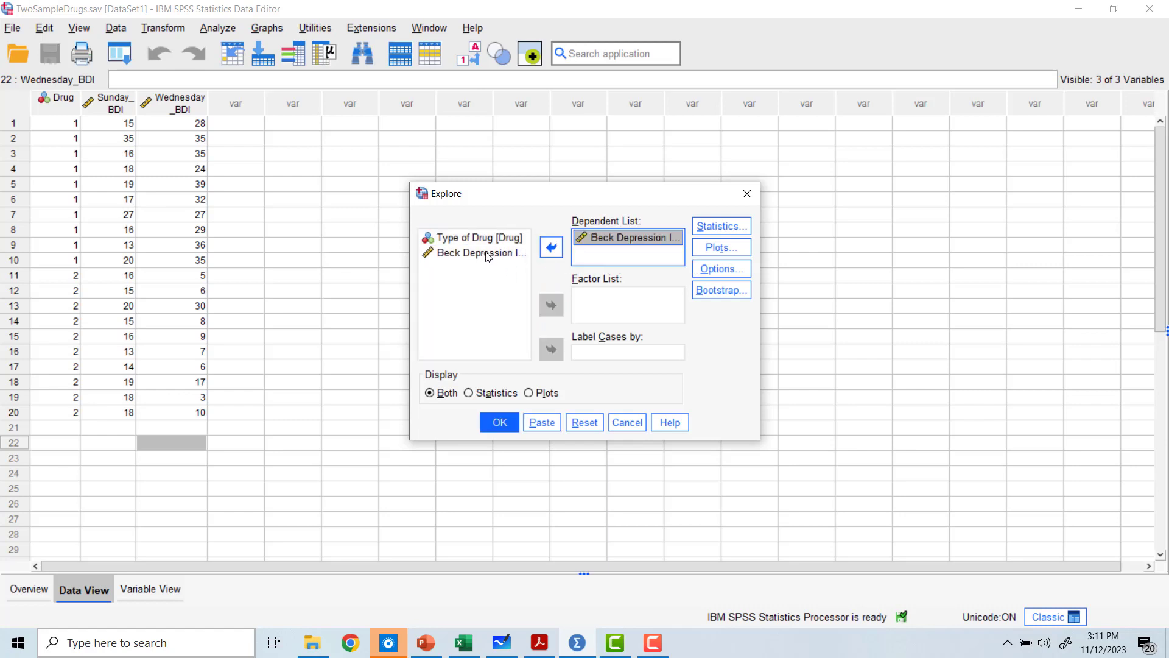
click(550, 246)
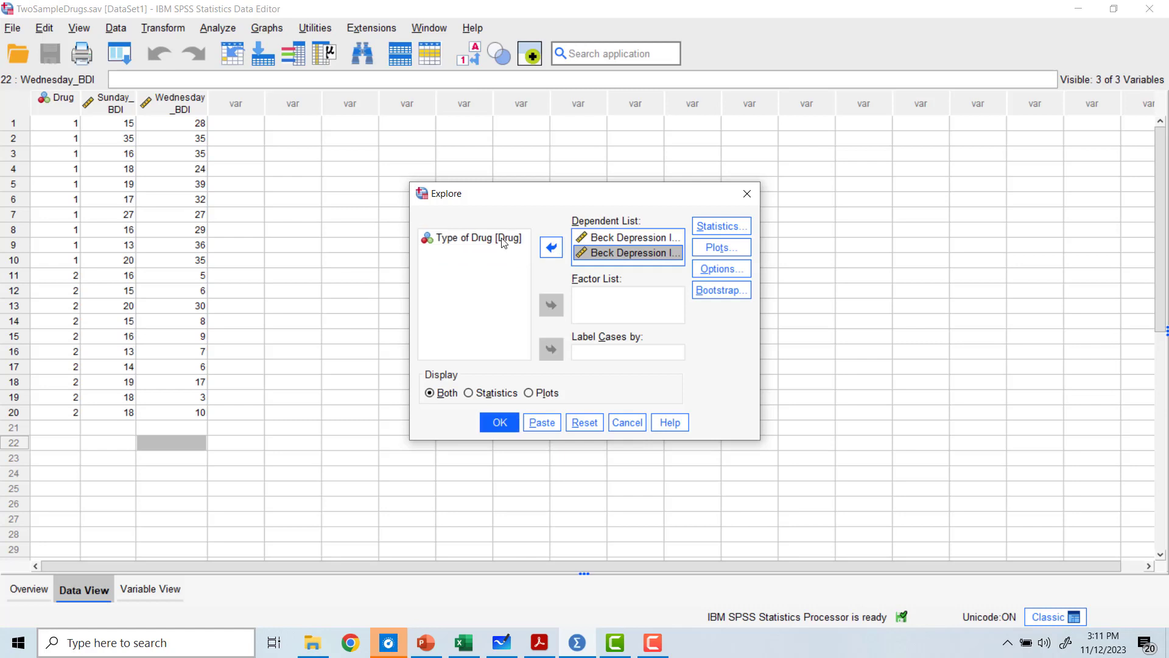
click(504, 238)
click(551, 305)
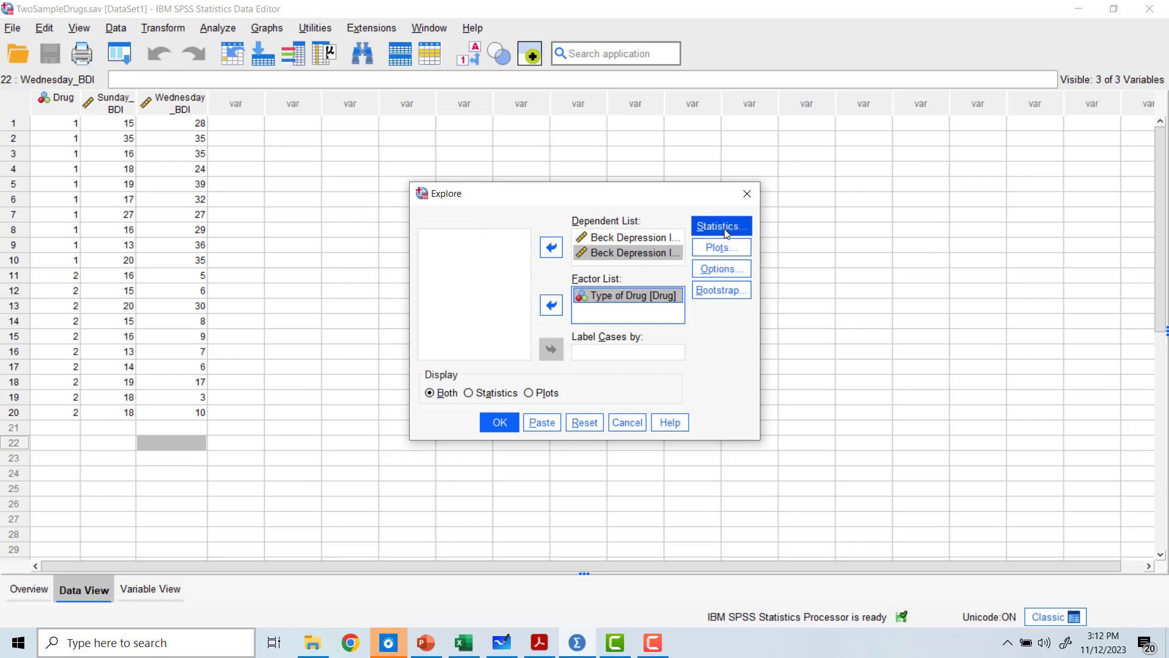
Step: Set the Explore plots to normality plots with tests, histogram instead of stem-and-leaf, and the untransformed Levene test
click(722, 248)
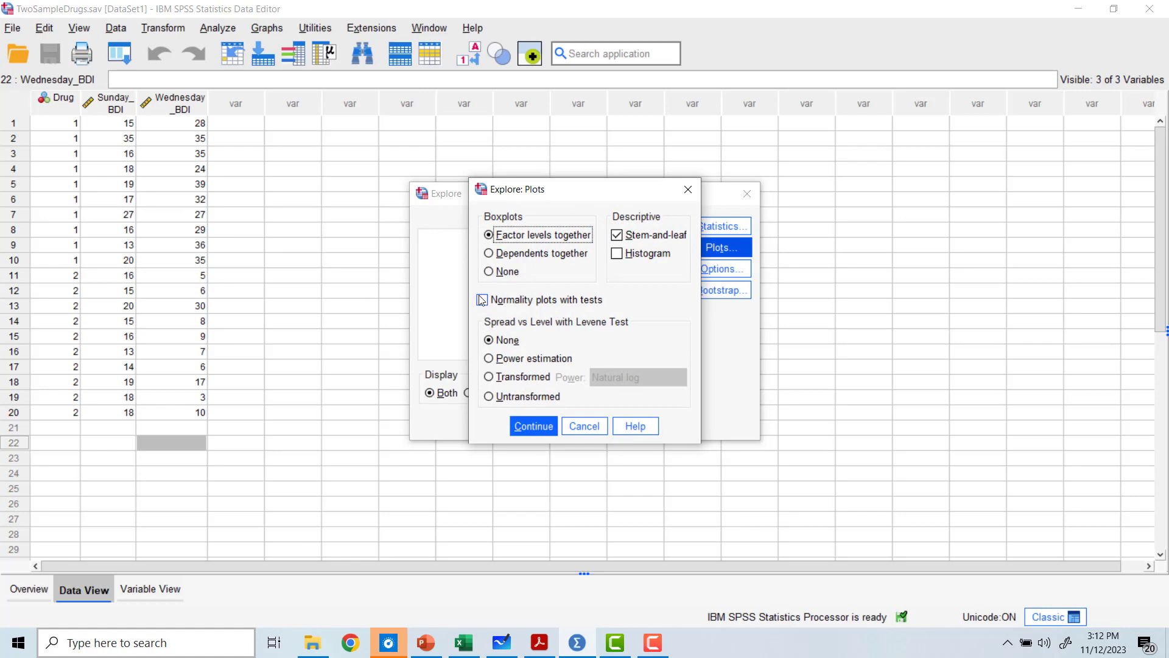
click(482, 300)
click(482, 300)
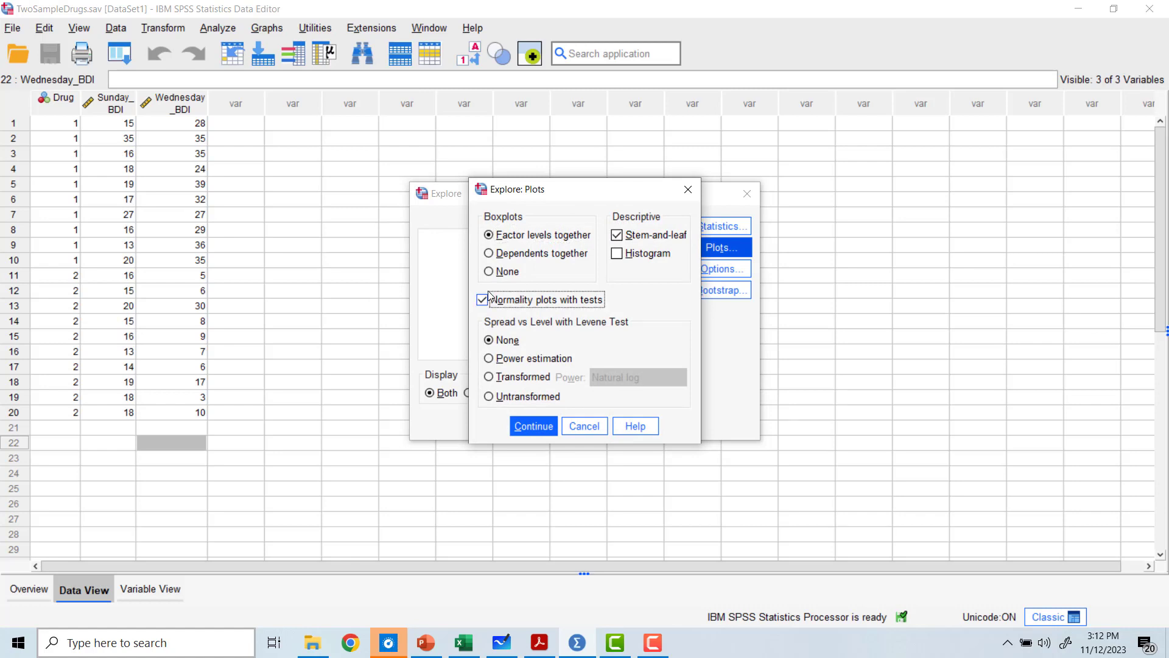
click(617, 235)
click(618, 253)
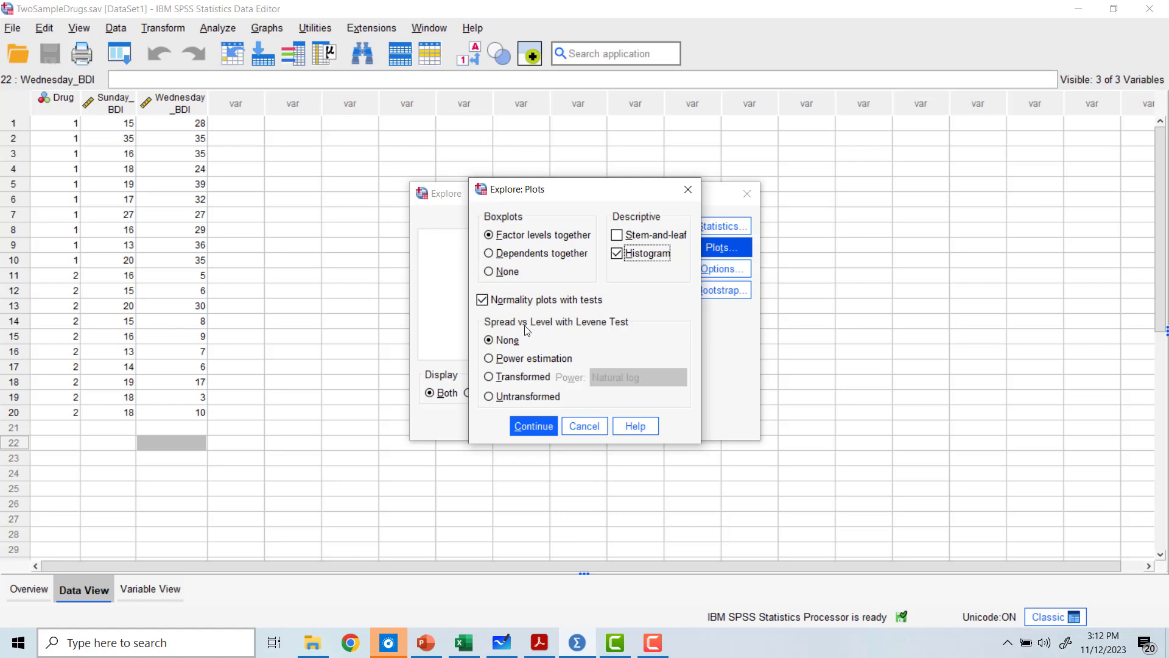
click(489, 398)
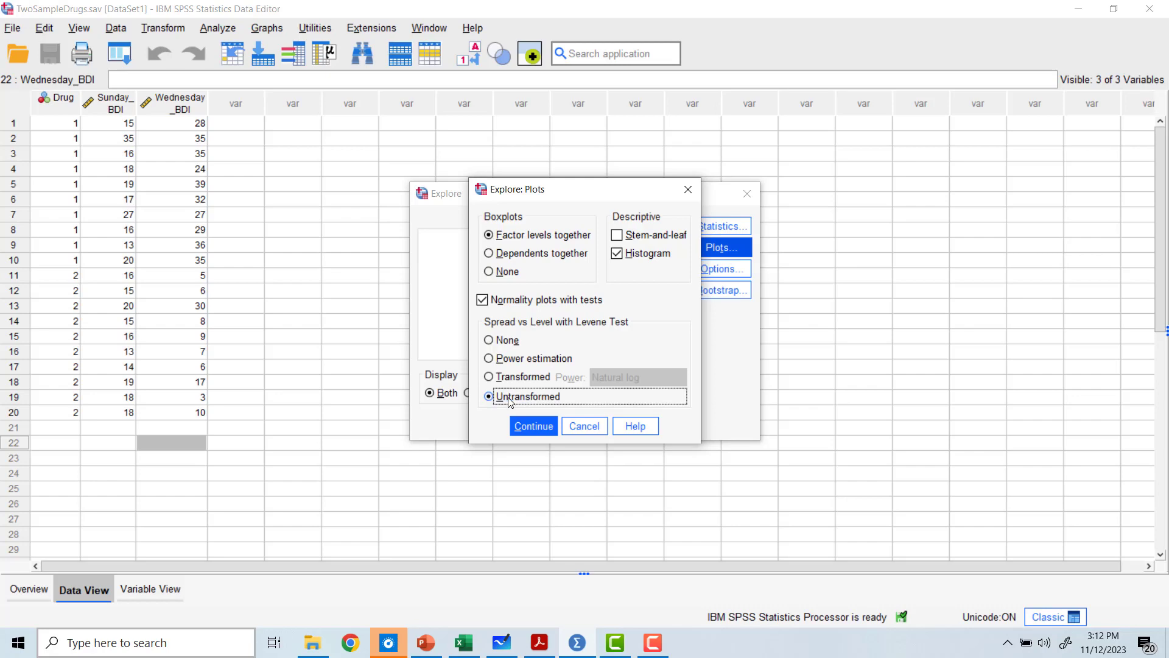
click(535, 426)
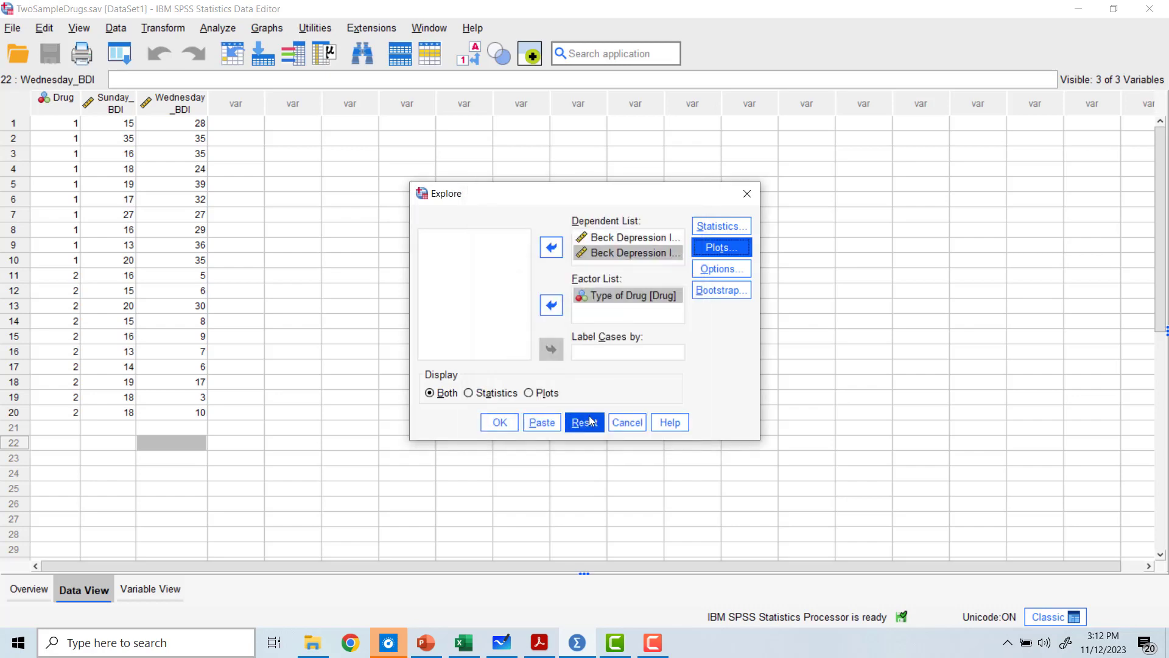
Step: Run the Explore analysis and bring up the output viewer
click(499, 420)
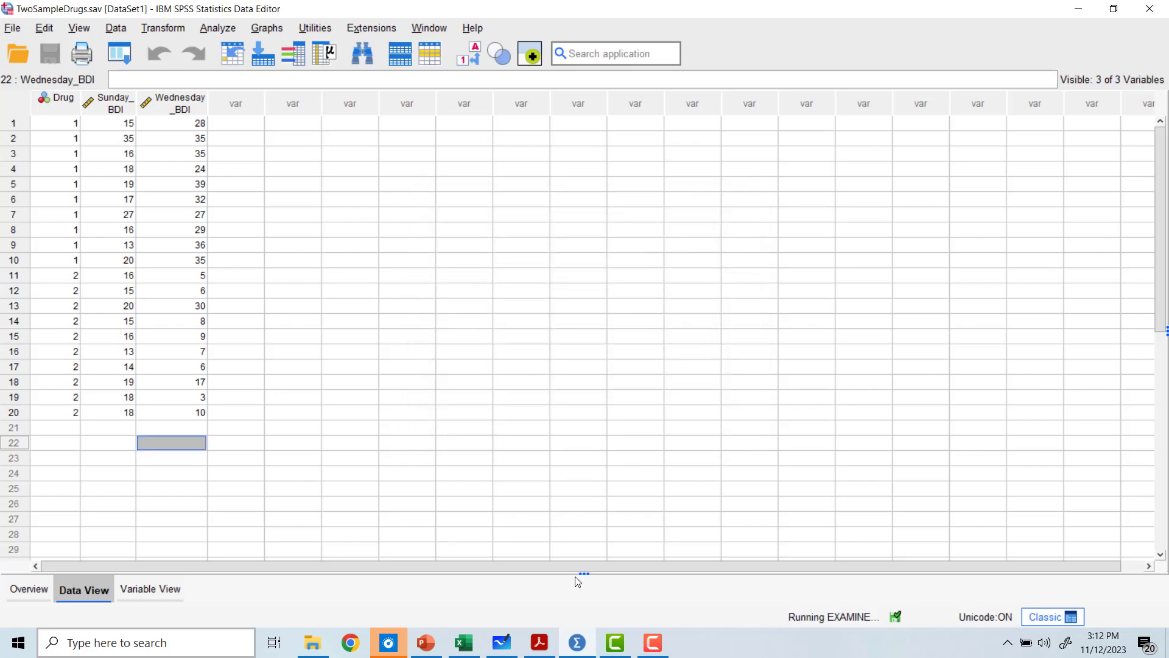
mouse_move(652, 645)
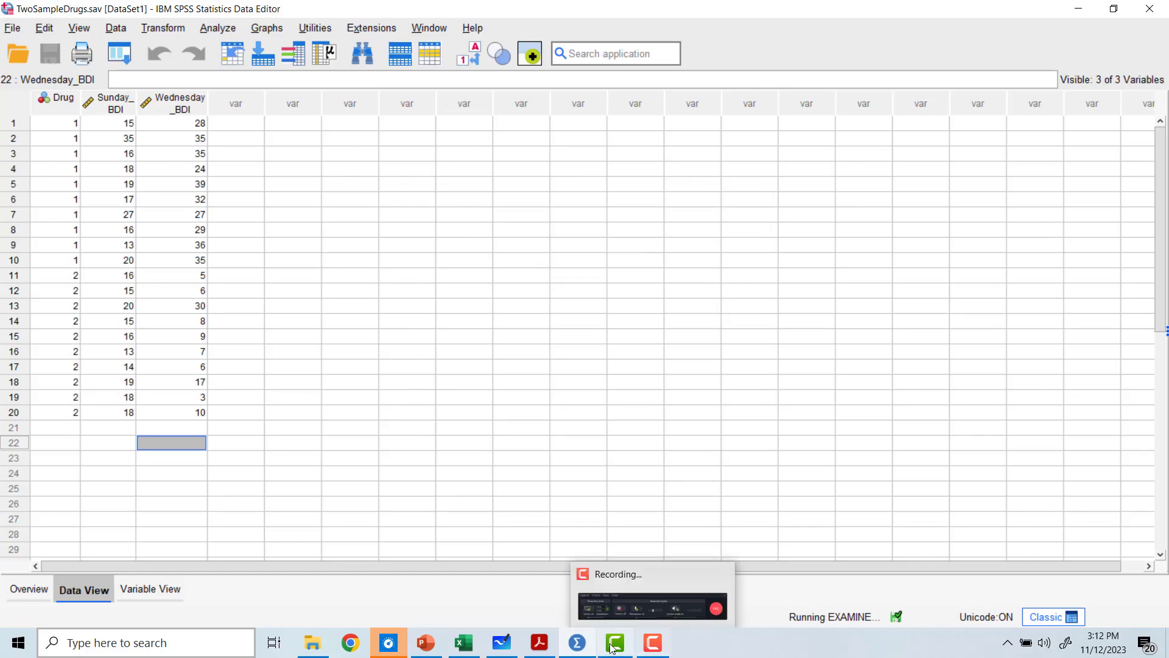
mouse_move(583, 647)
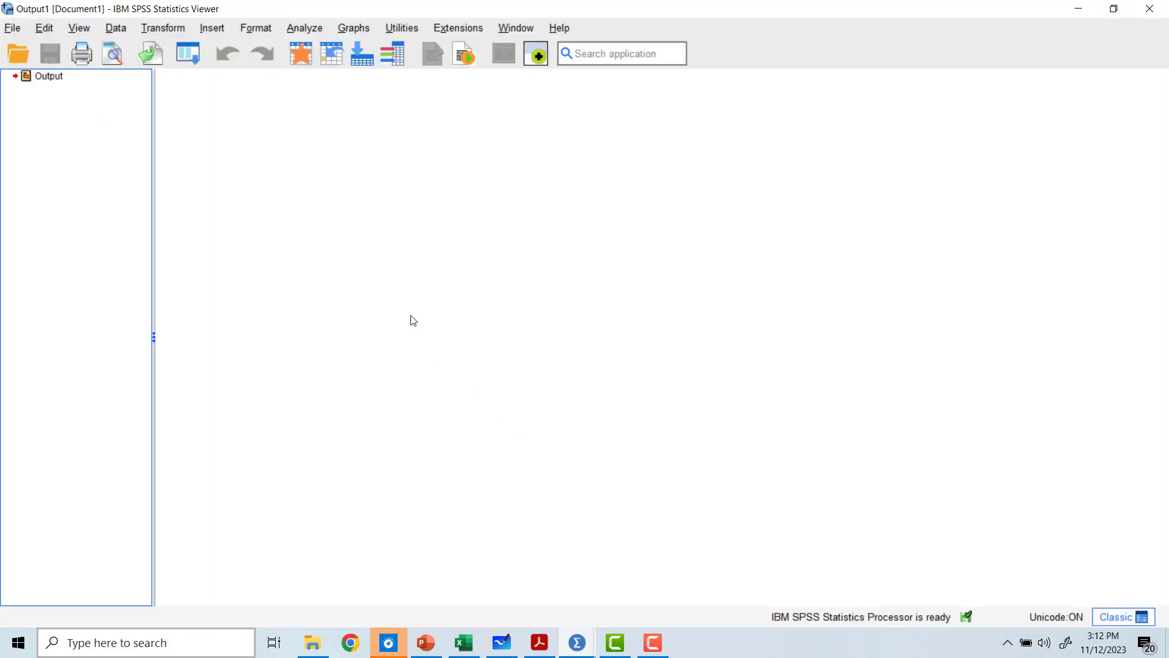
Step: Examine the normality and homogeneity of variance tables in the Explore output, switching briefly to the NonparametricBusStats PDF in Acrobat and back
scroll(472, 279, down, 20)
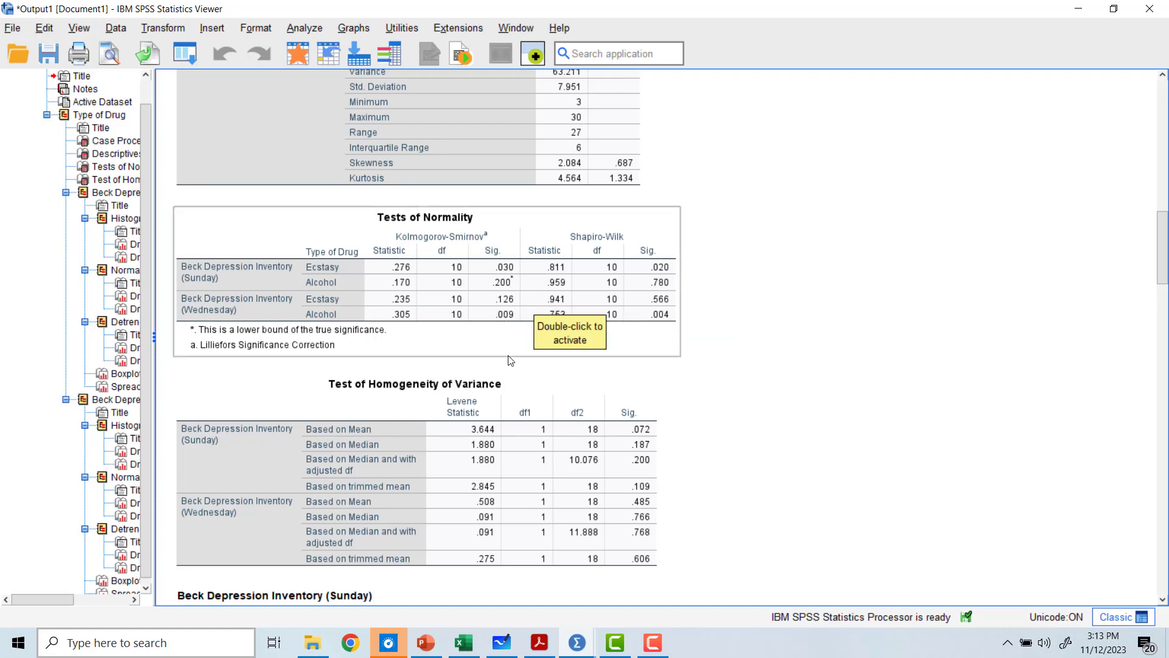
click(481, 429)
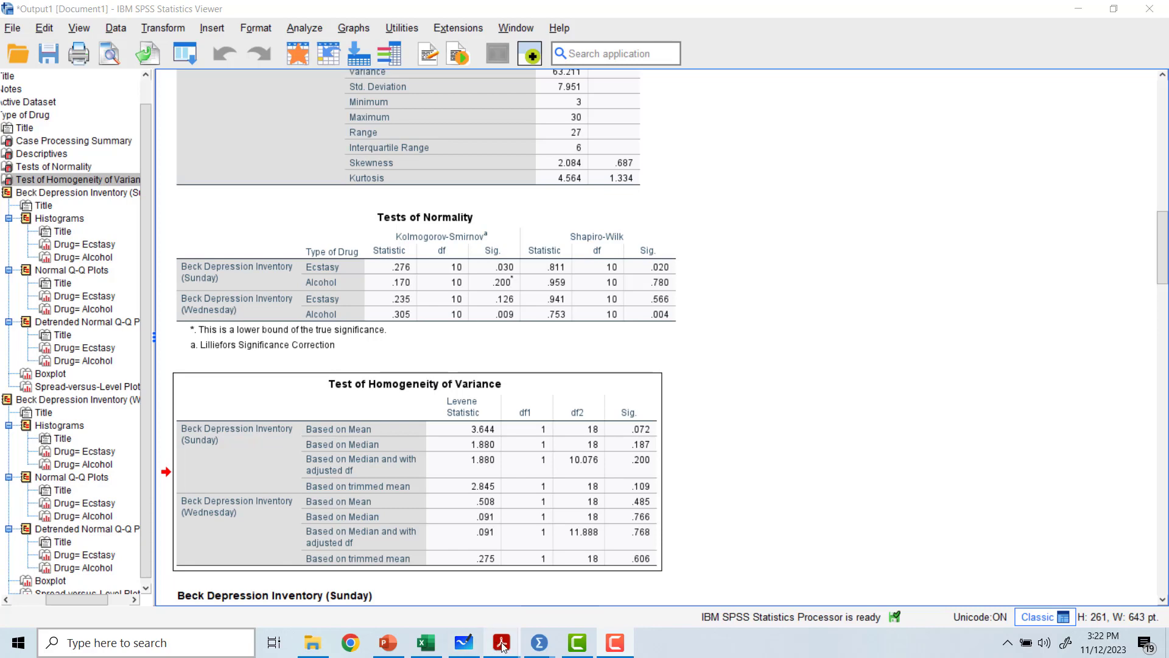
mouse_move(489, 647)
click(579, 562)
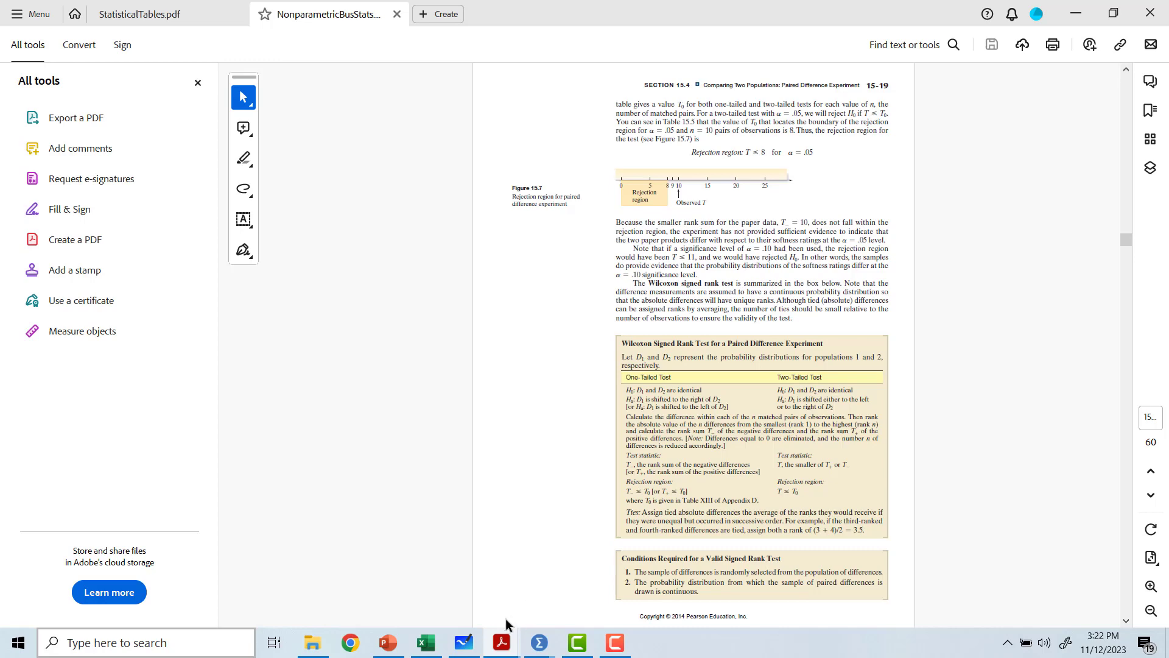
mouse_move(544, 636)
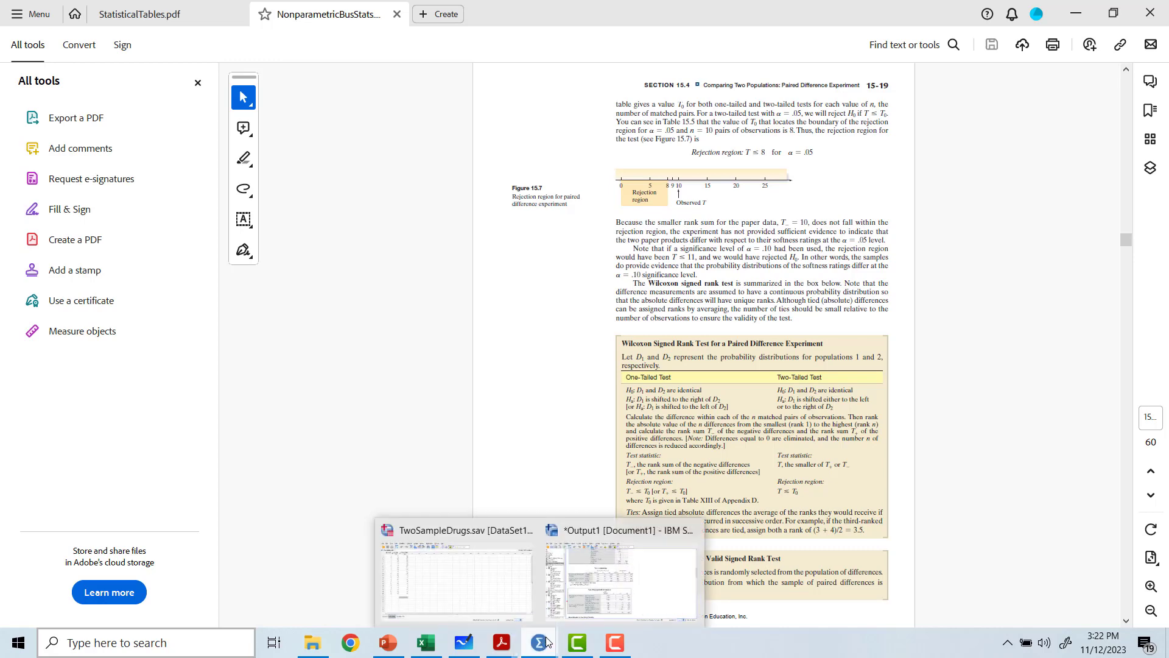
click(588, 586)
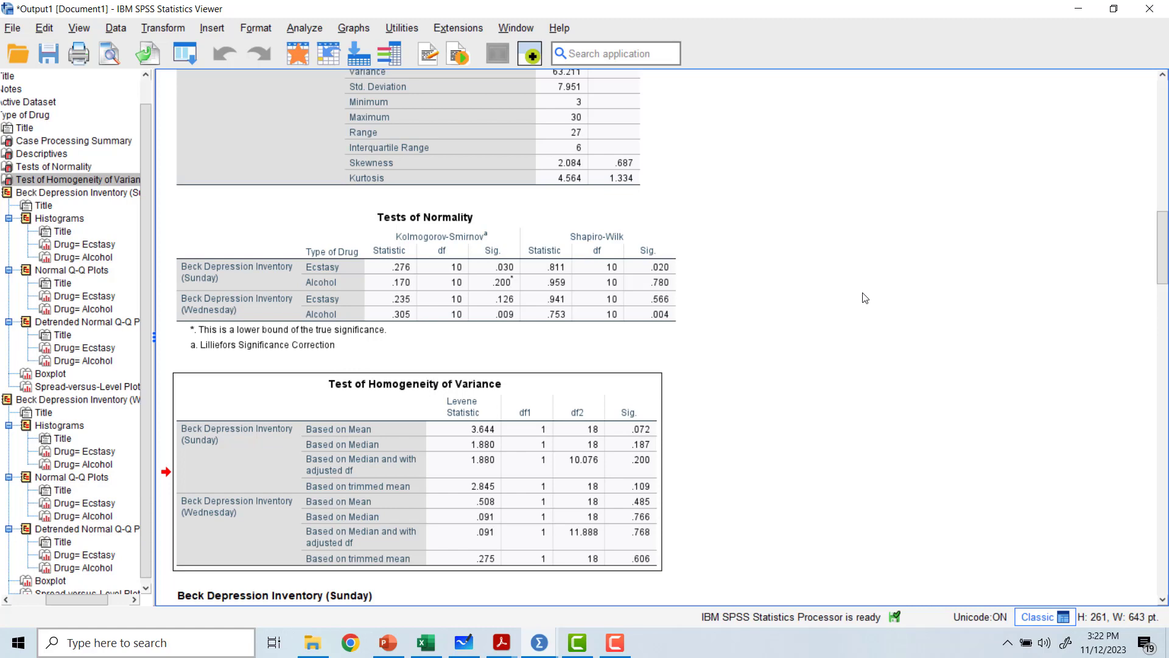
Step: Compare the Tests of Normality results for each drug and day with the Levene homogeneity of variance results
click(601, 279)
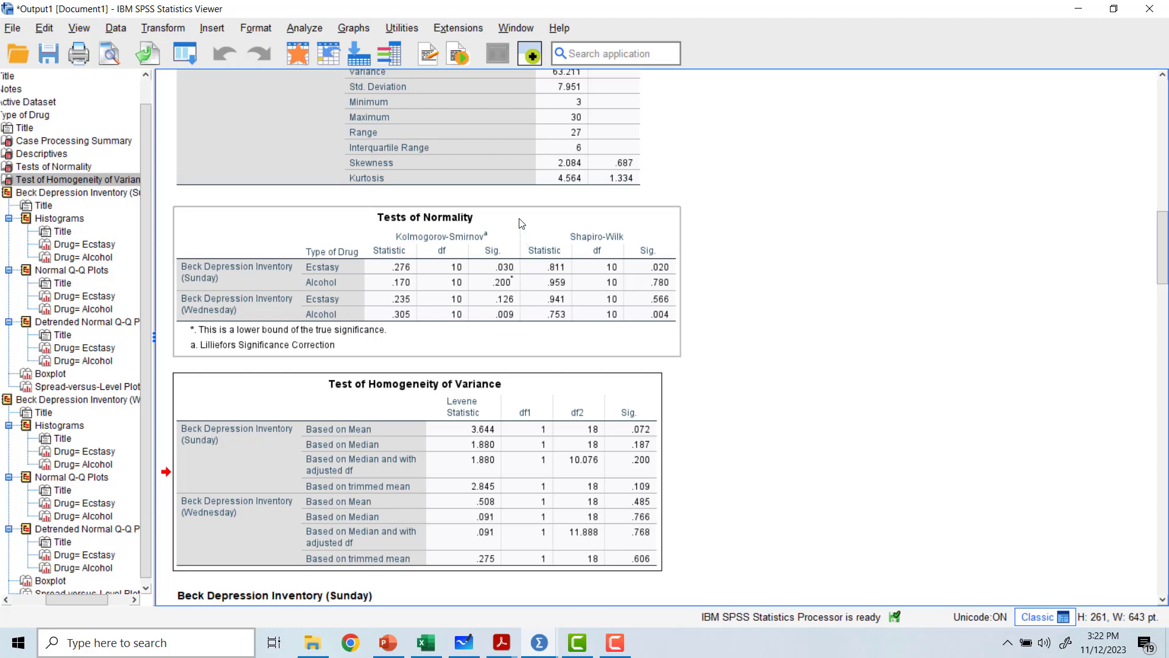
click(402, 412)
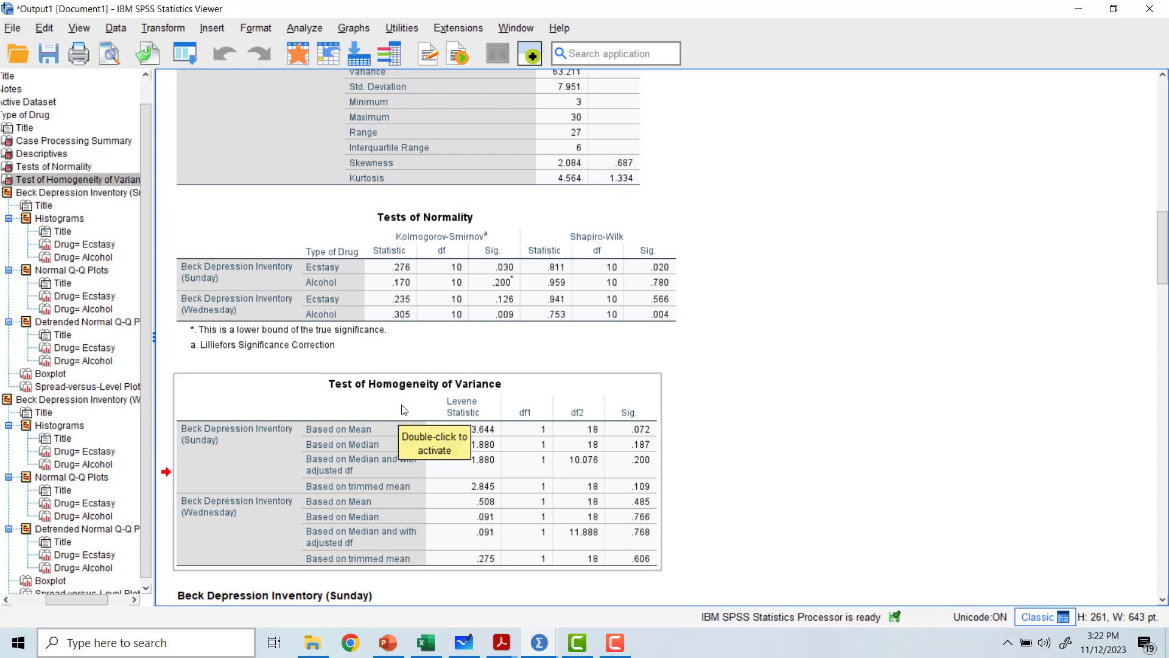
ctrl+click(437, 335)
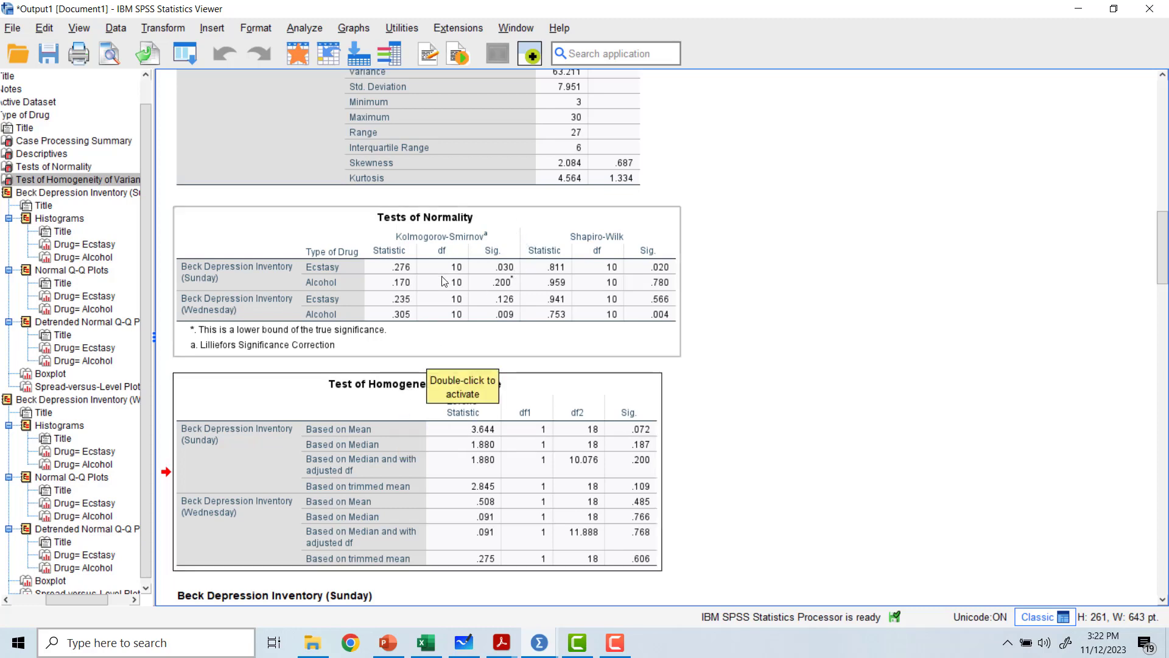
ctrl+click(341, 265)
ctrl+click(349, 151)
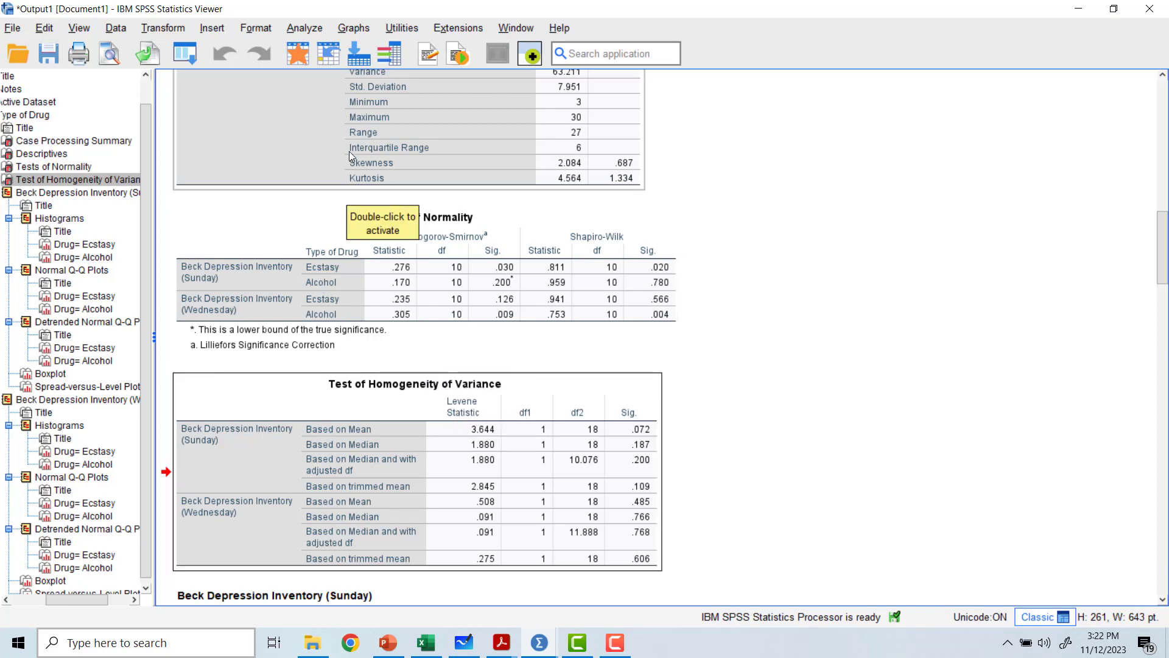
ctrl+click(370, 89)
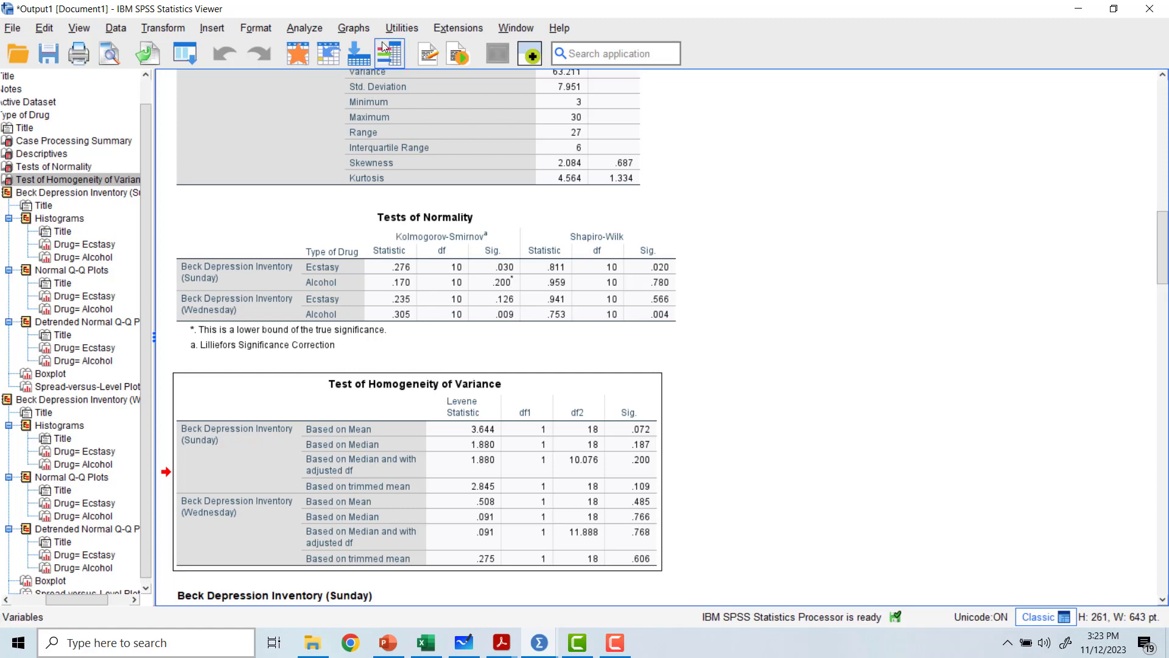
Step: Switch to Microsoft Whiteboard and review the diagram of Wilcoxon rank sum and signed rank comparisons
click(464, 639)
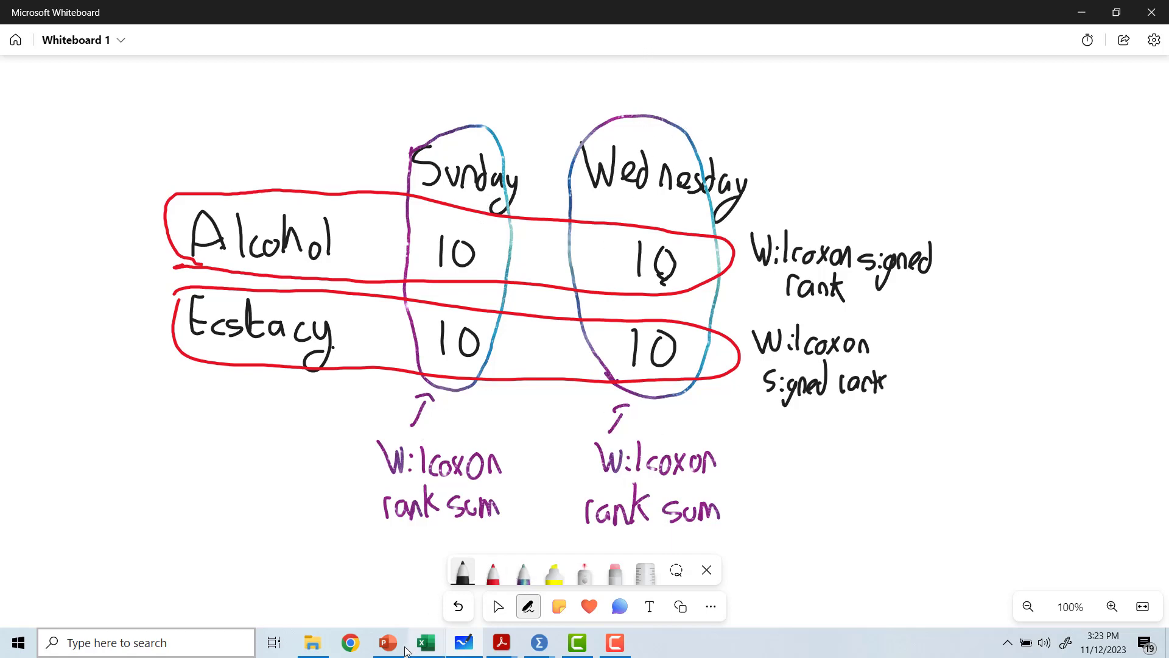
mouse_move(399, 650)
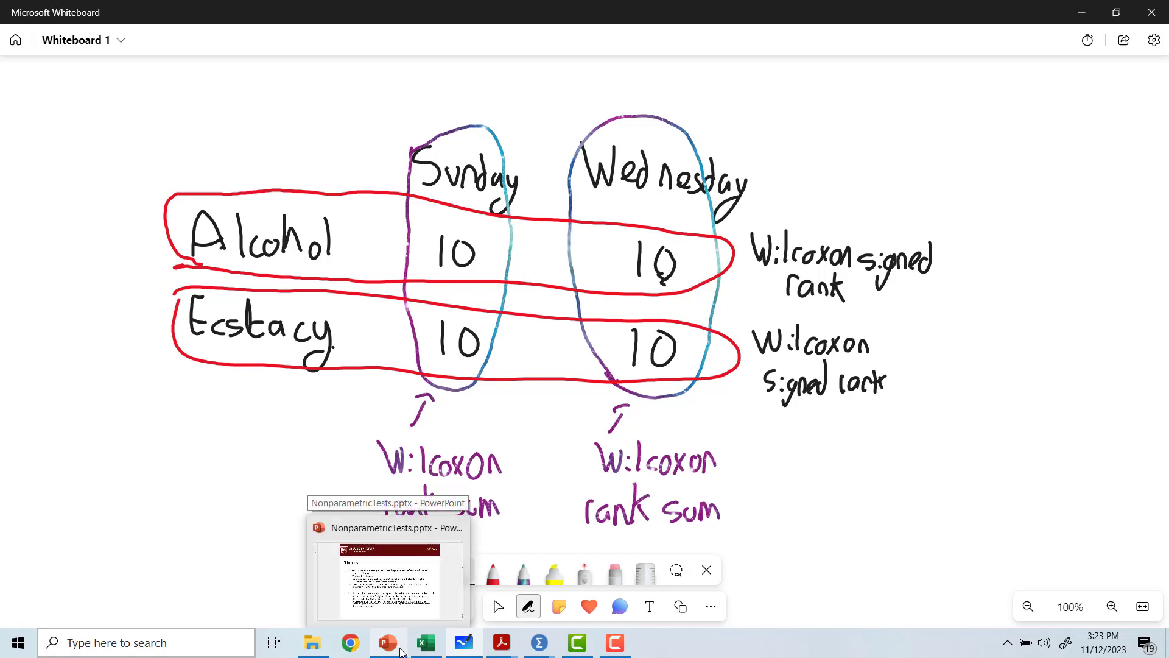
Step: Switch to the TwoSampleDrugs.sav data editor in SPSS and start a nonparametric test for independent samples
mouse_move(539, 644)
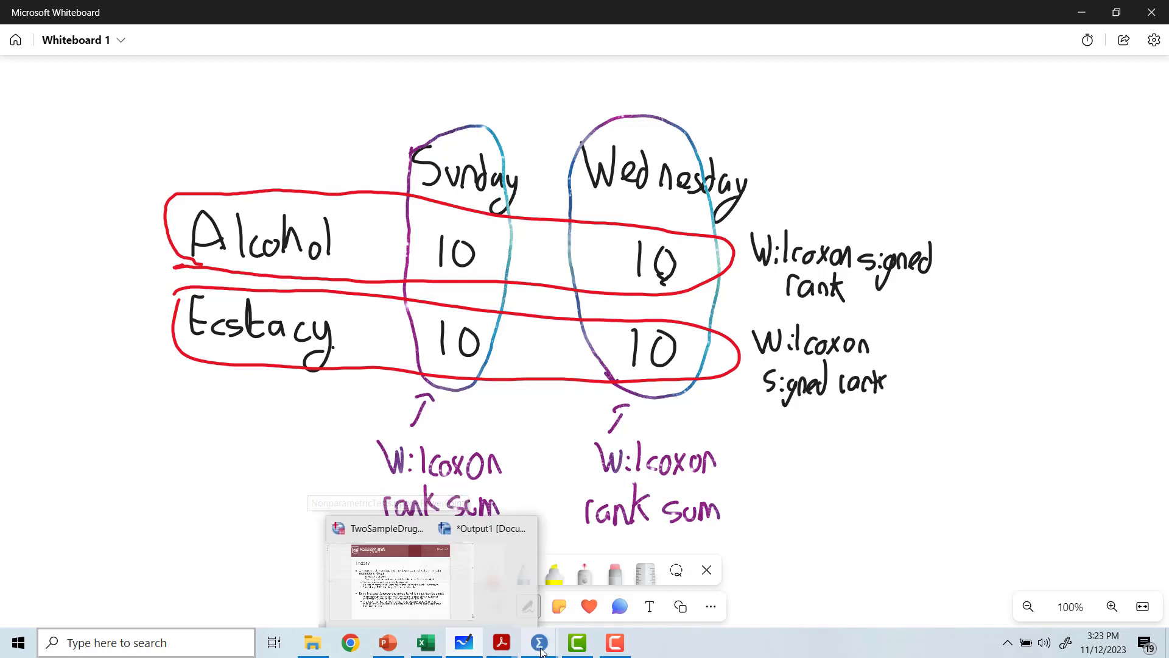
click(457, 579)
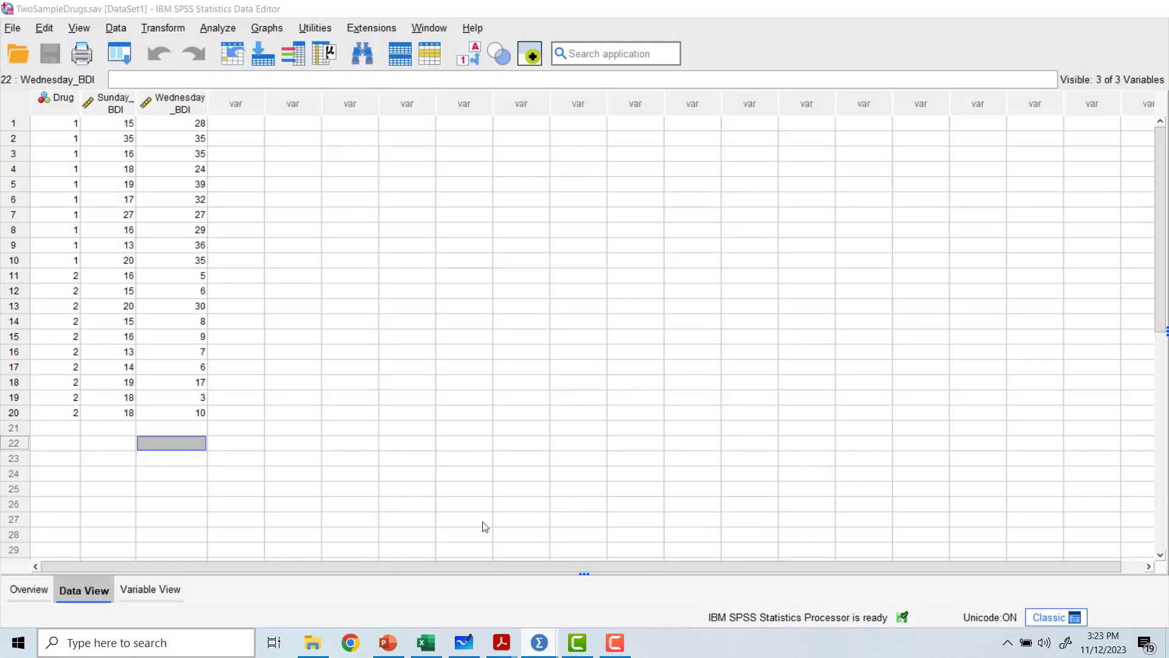
click(217, 28)
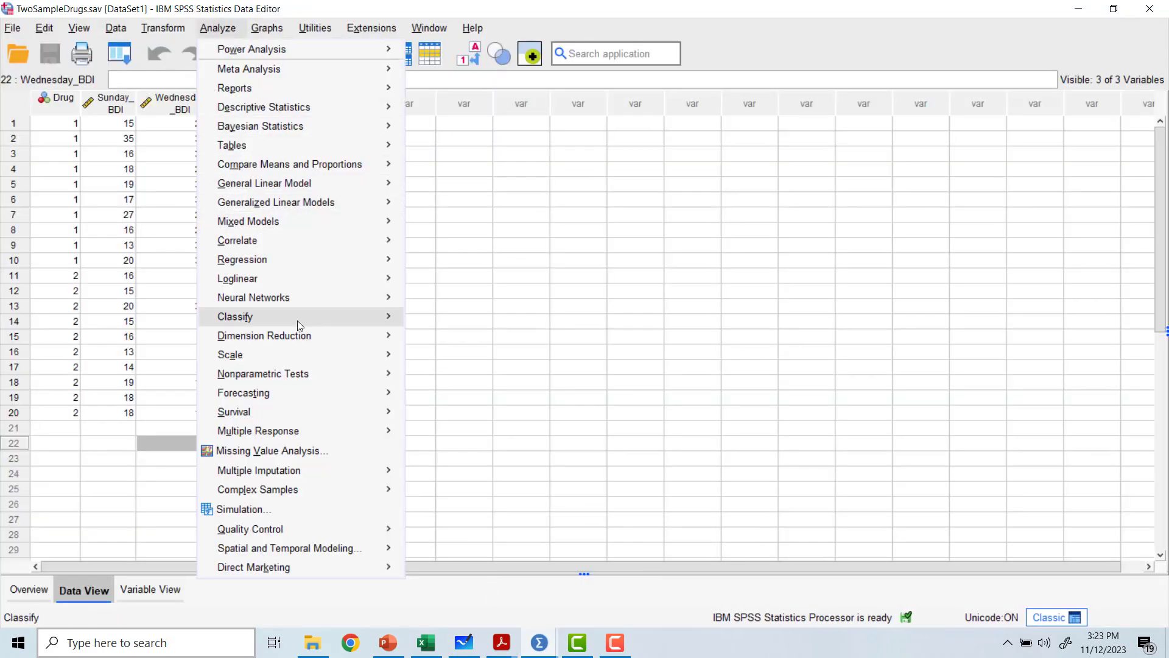
mouse_move(290, 313)
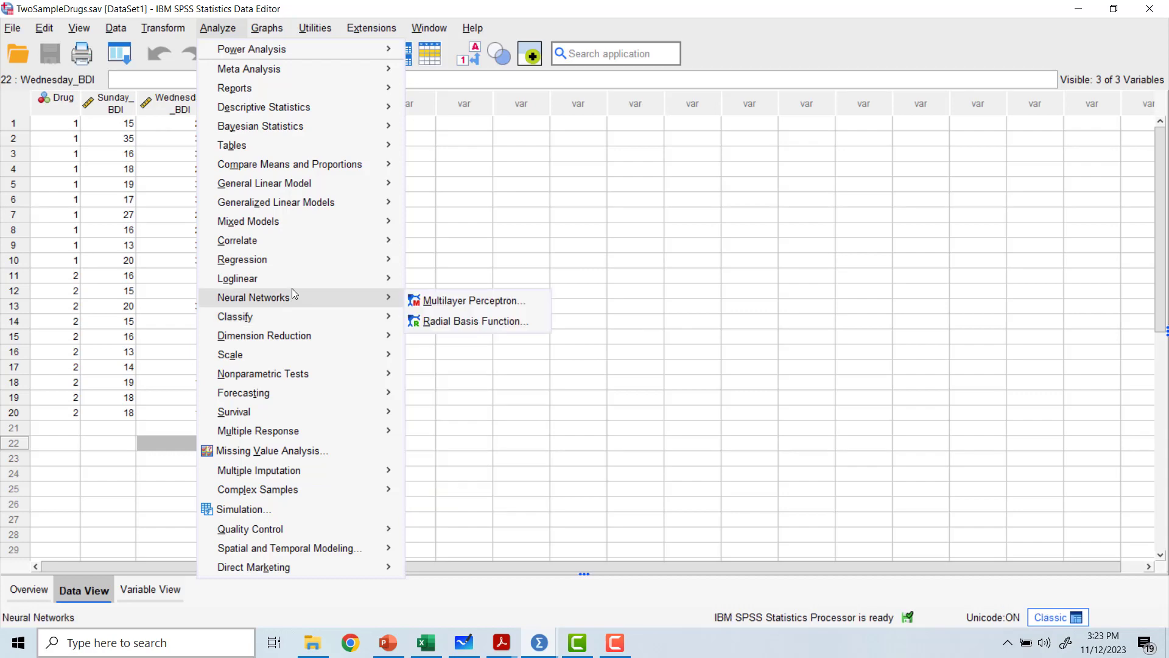
mouse_move(303, 253)
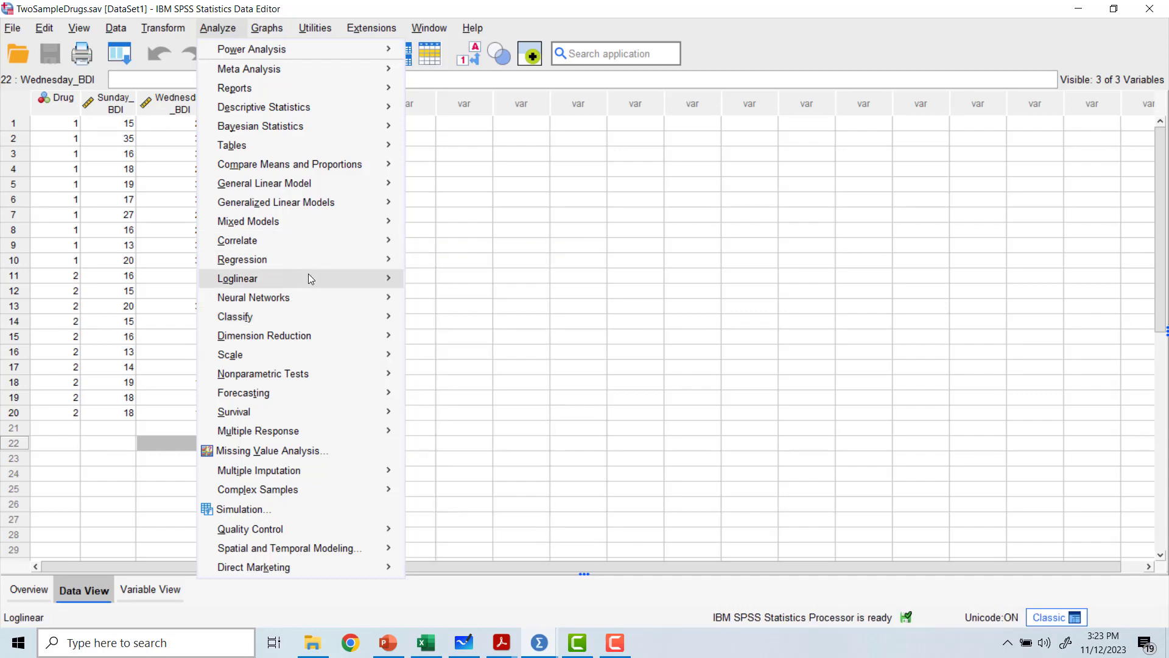
mouse_move(362, 360)
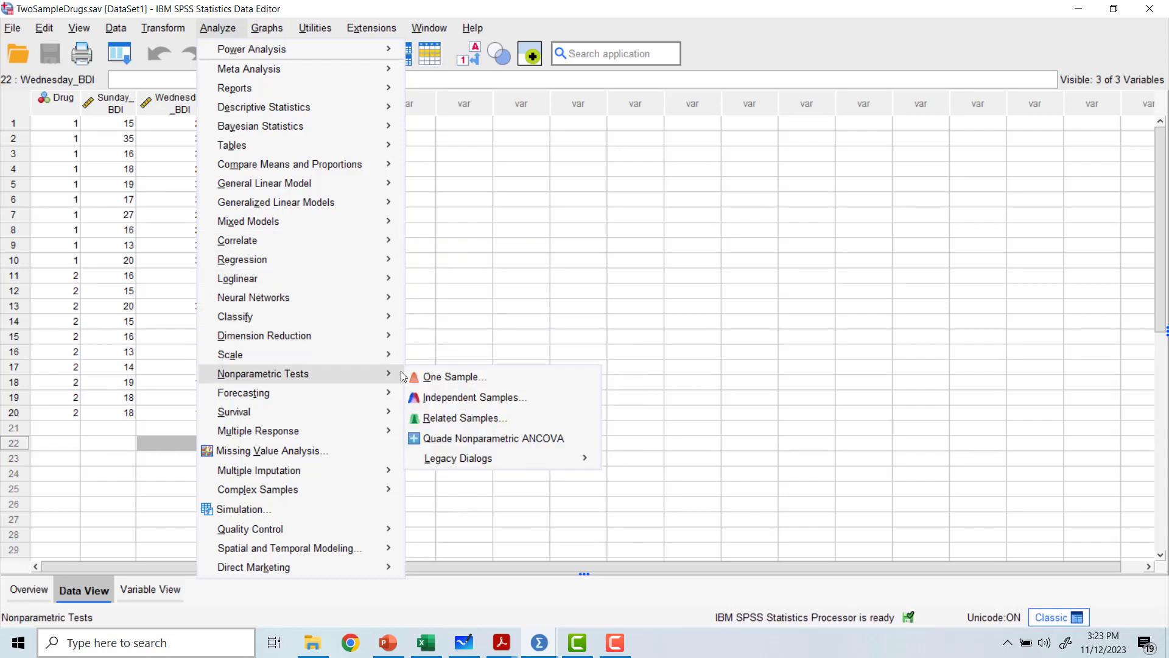
click(451, 397)
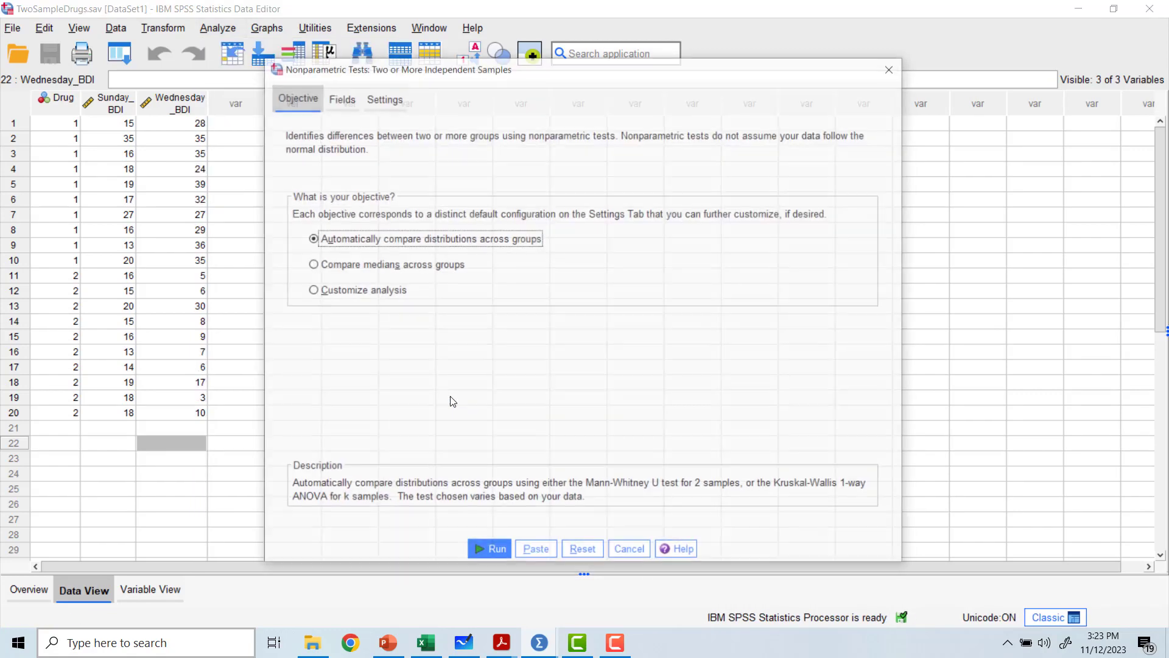
Step: Check the field assignments, with both Beck Depression Inventory variables as test fields and Type of Drug as the groups
click(335, 96)
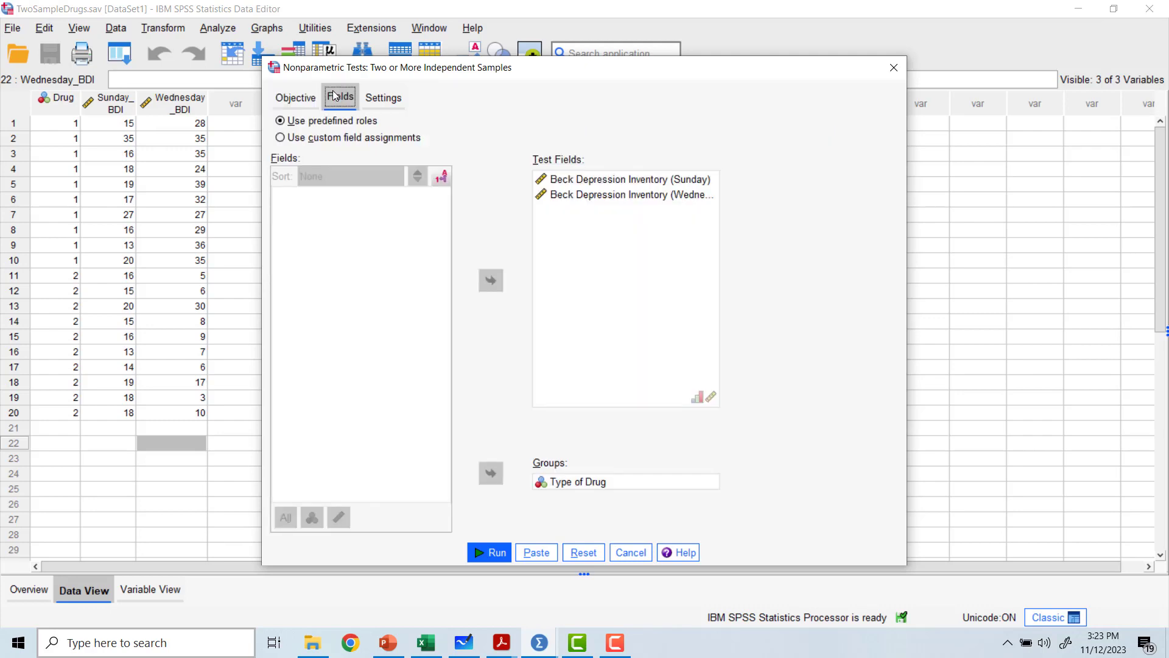
click(611, 180)
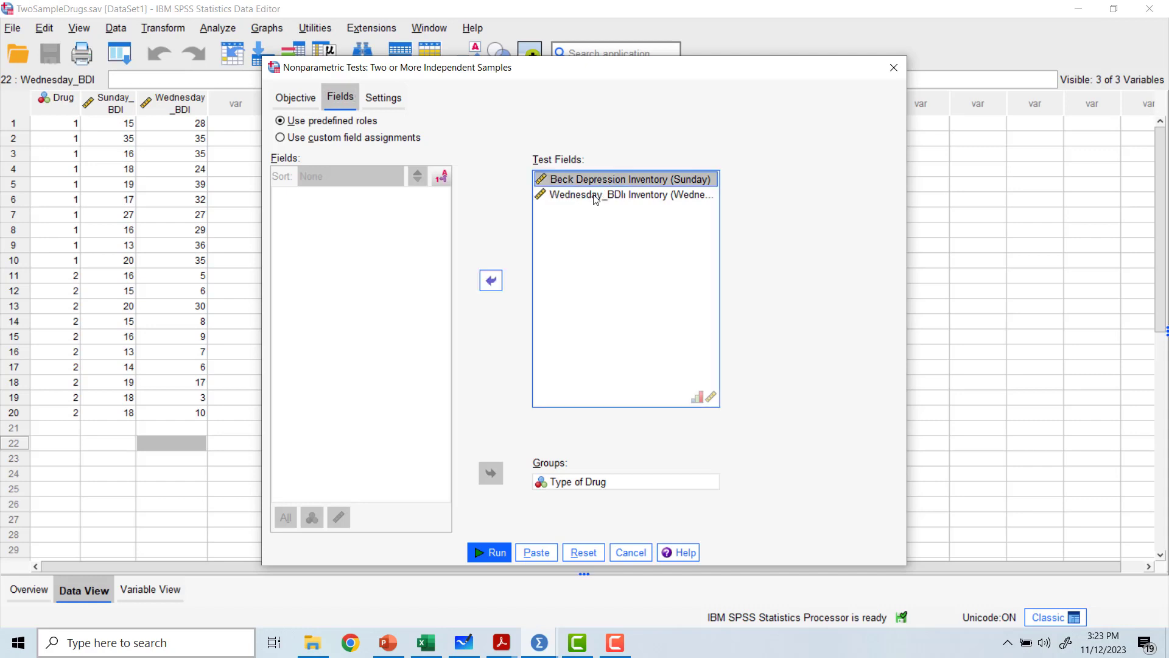
click(596, 196)
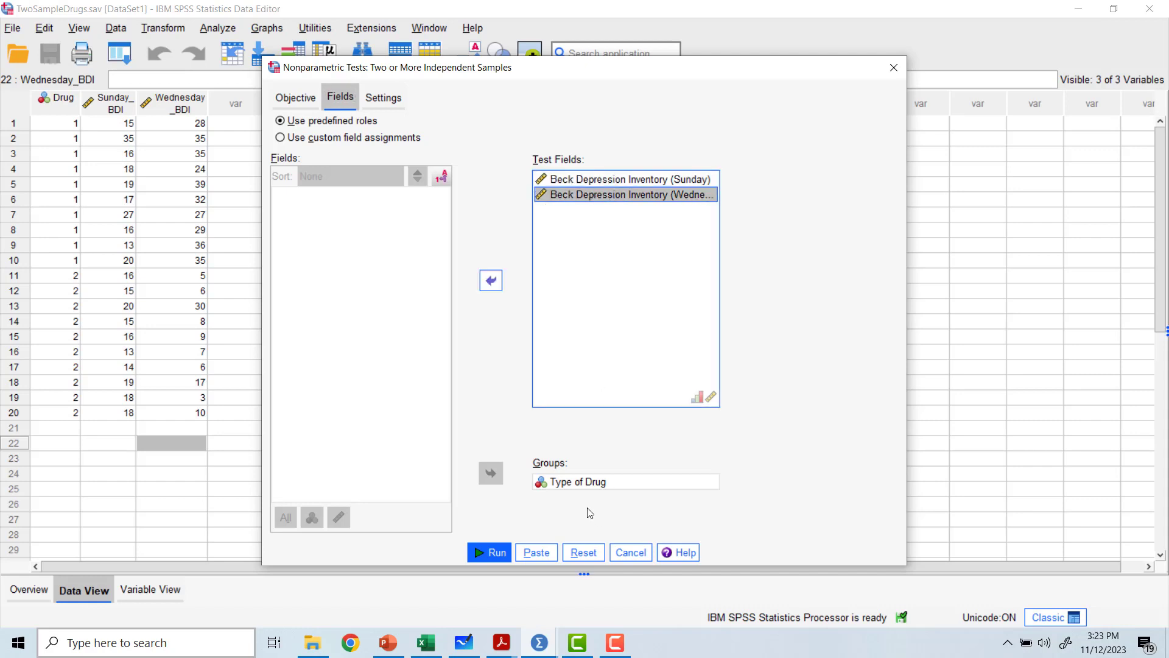
click(572, 484)
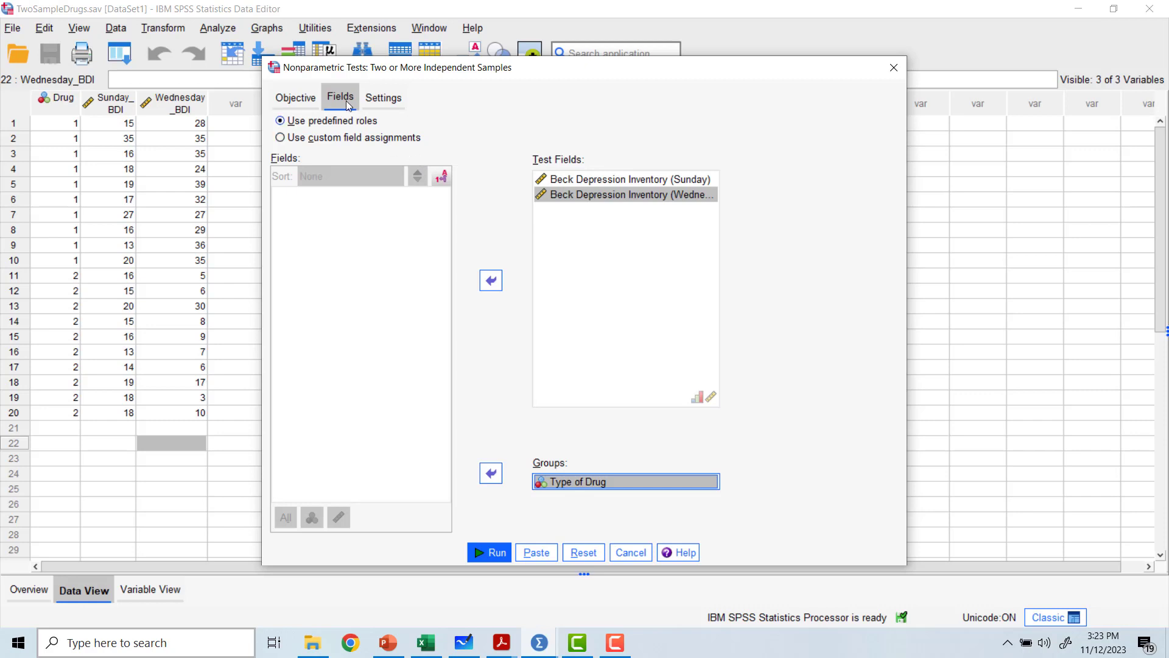
Step: Customize the tests to use Mann-Whitney U (2 samples) and run the analysis
click(369, 97)
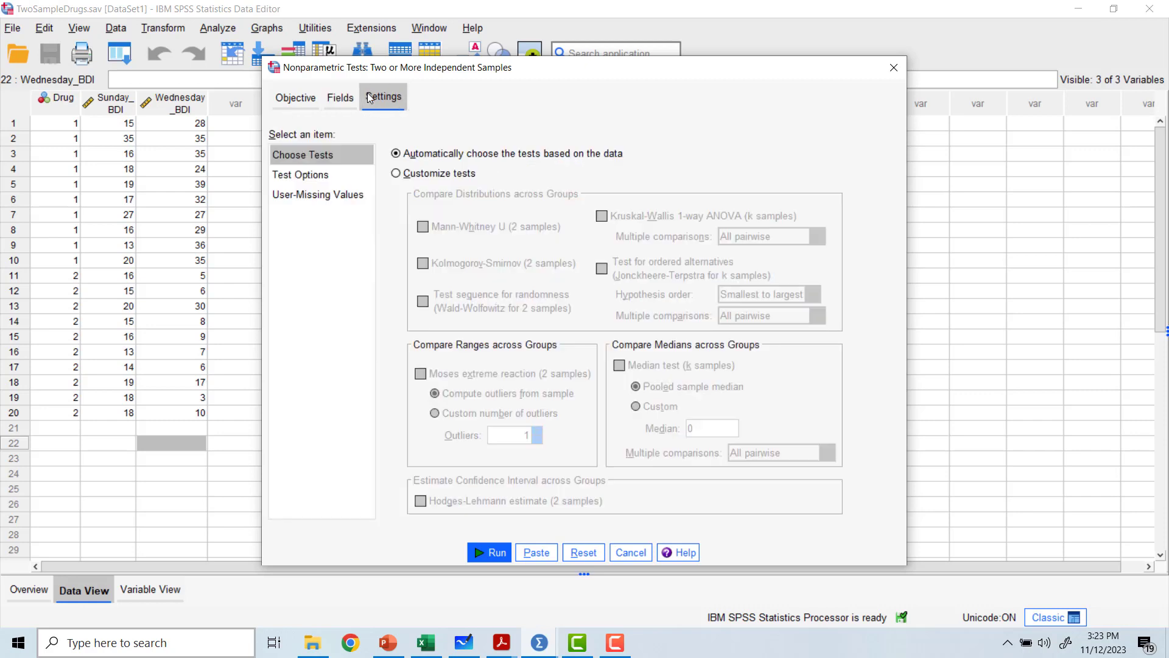
click(396, 174)
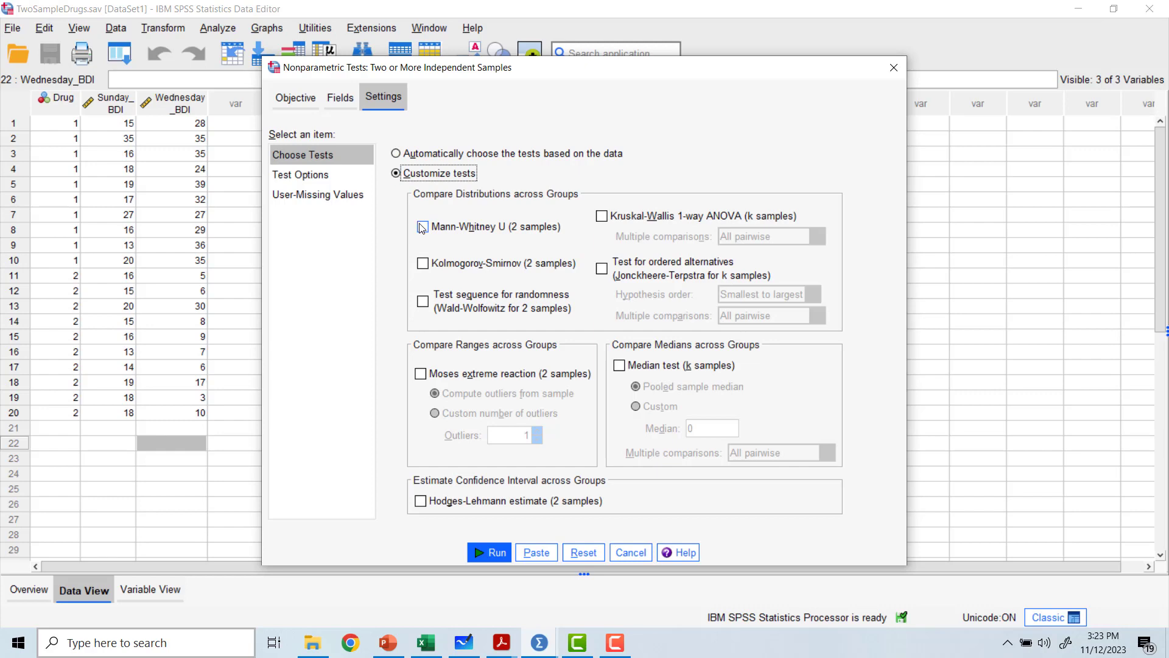
click(422, 227)
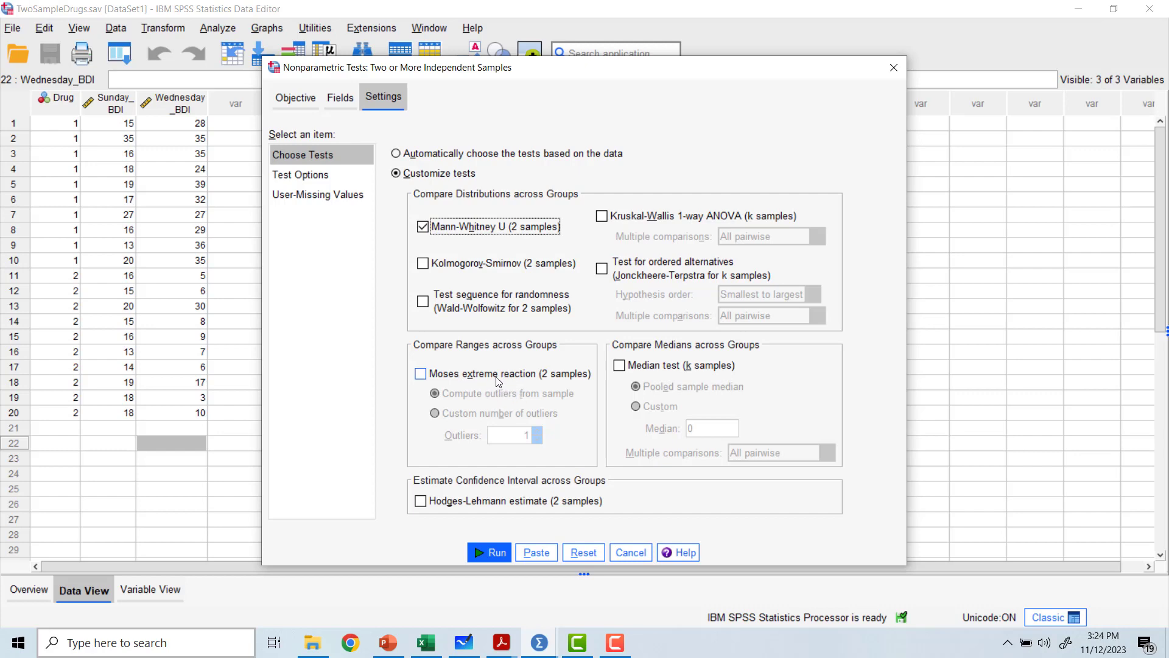
click(478, 556)
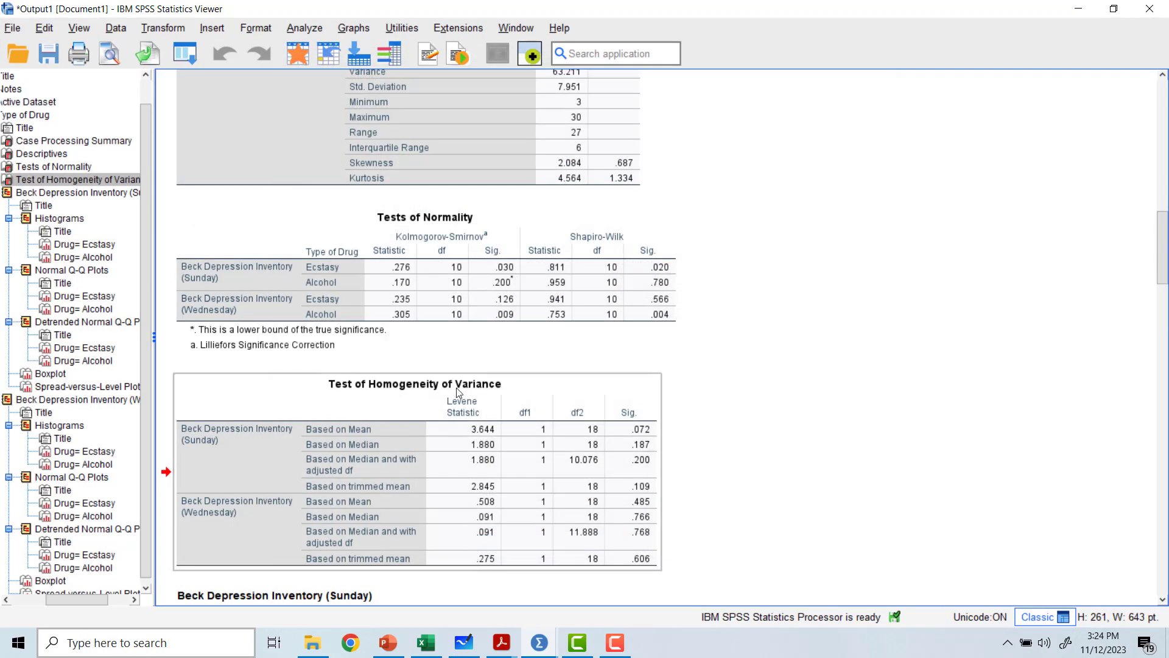
Step: Review the Hypothesis Test Summary for the Sunday and Wednesday depression scores in the new Nonparametric Tests output
scroll(451, 371, down, 10)
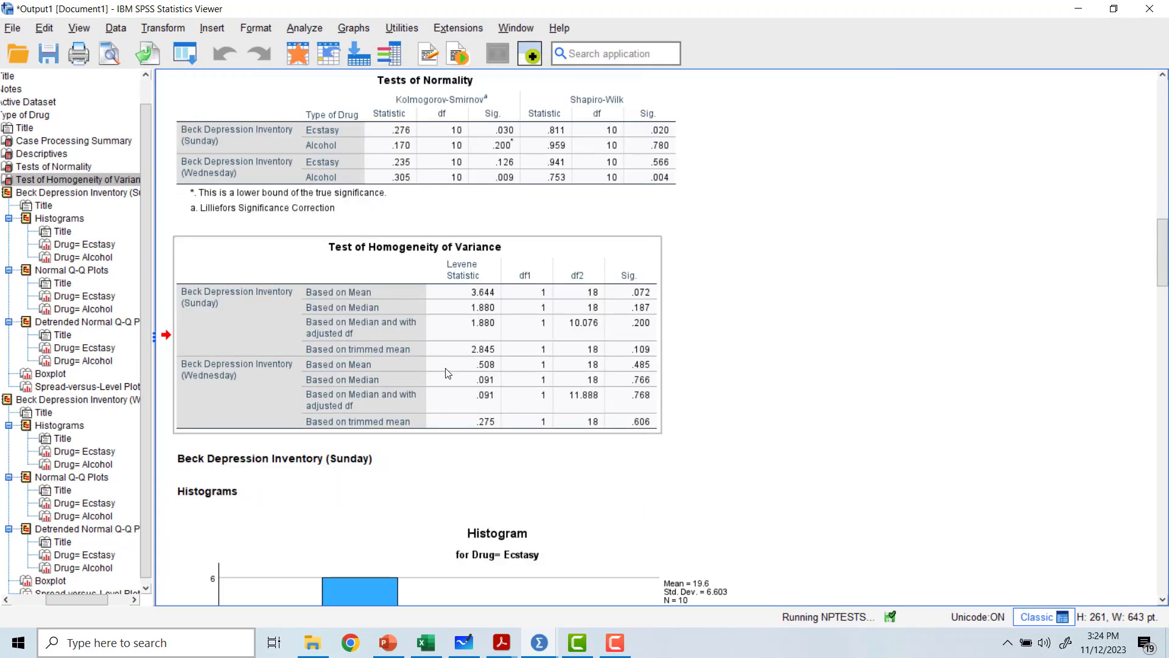
scroll(440, 378, down, 4)
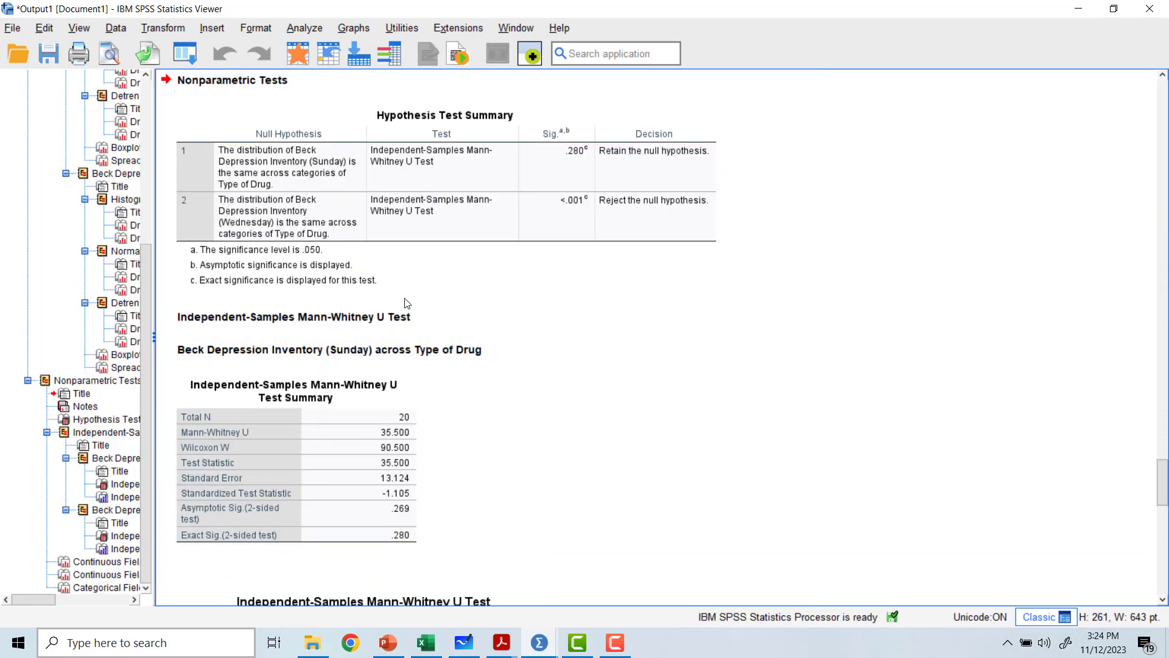
scroll(406, 300, up, 2)
scroll(404, 303, up, 5)
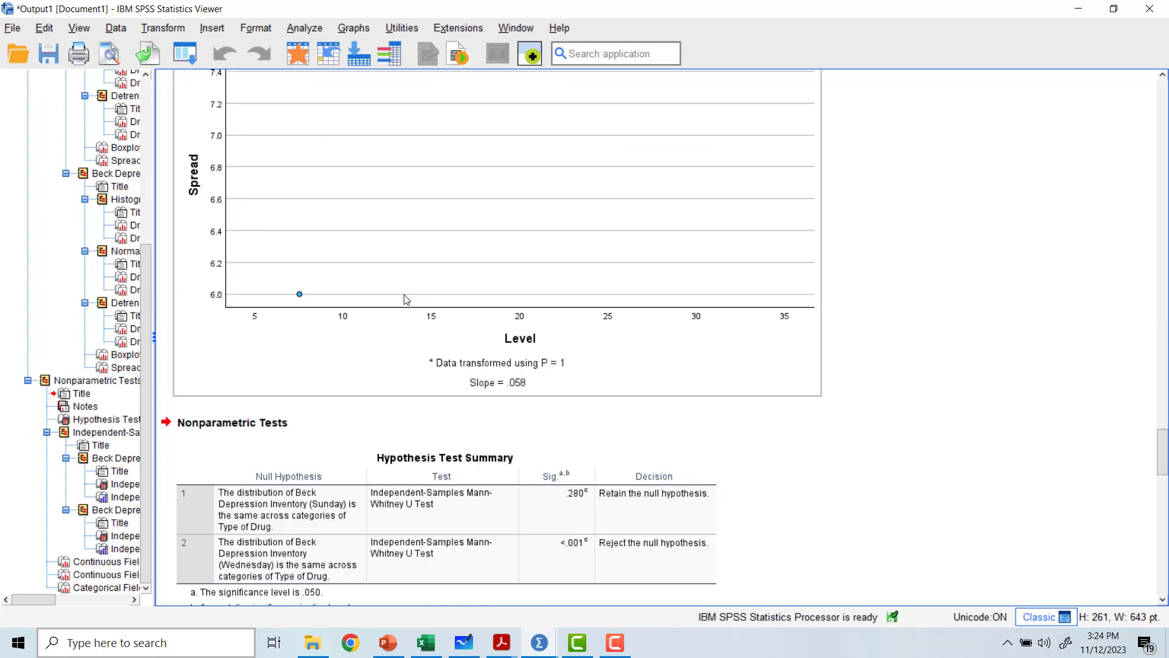
scroll(402, 309, down, 4)
scroll(402, 309, down, 3)
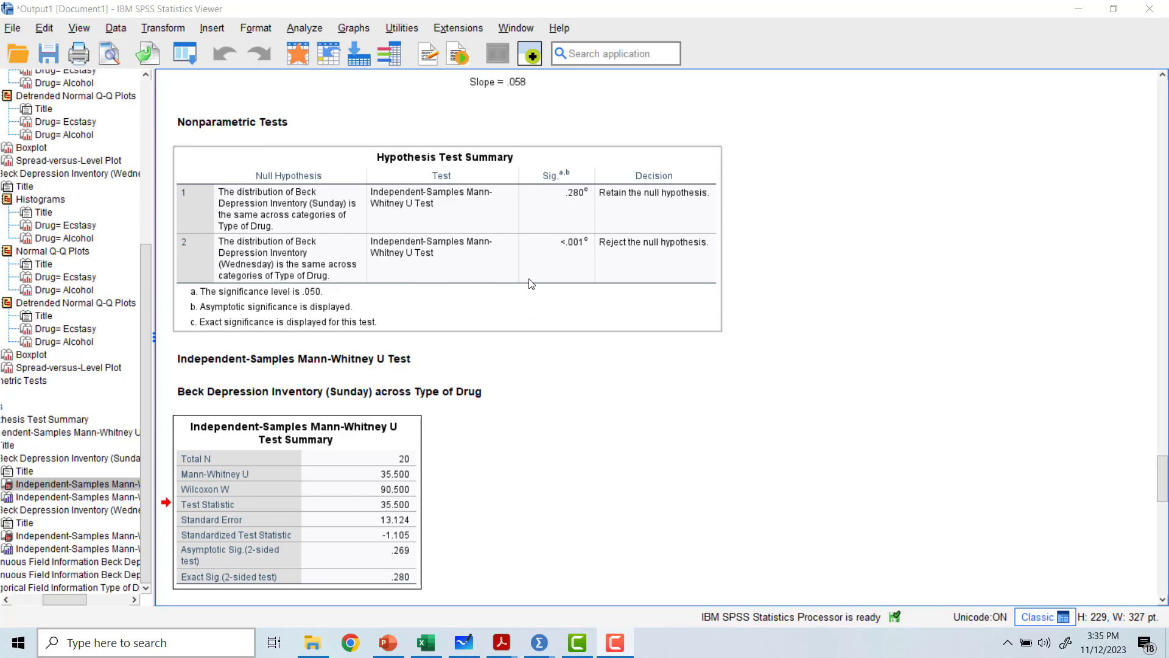
Step: Examine the Sunday Mann-Whitney chart with its mean ranks by drug, followed by the Wednesday test summary and chart
scroll(529, 287, down, 10)
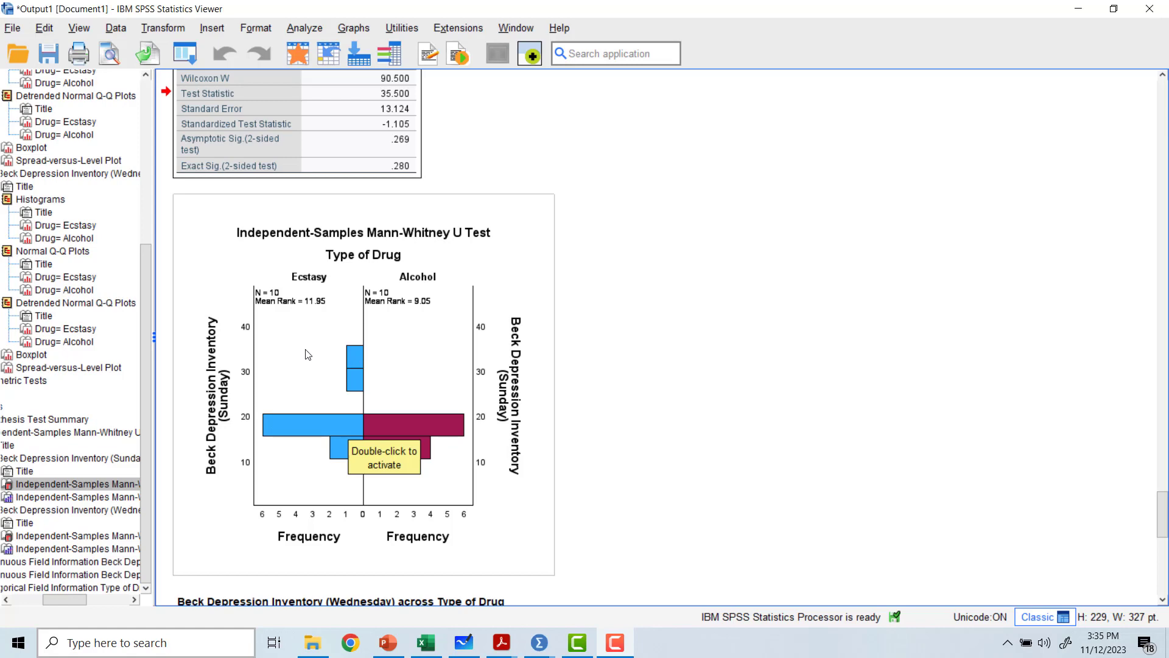
click(342, 369)
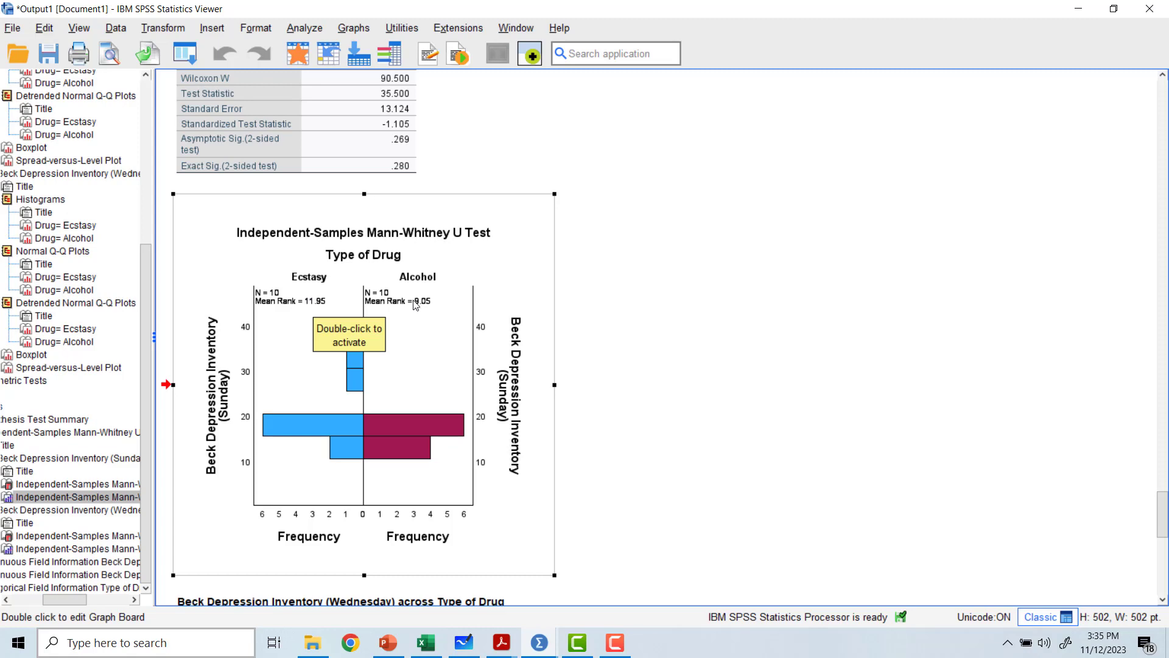
scroll(377, 329, down, 5)
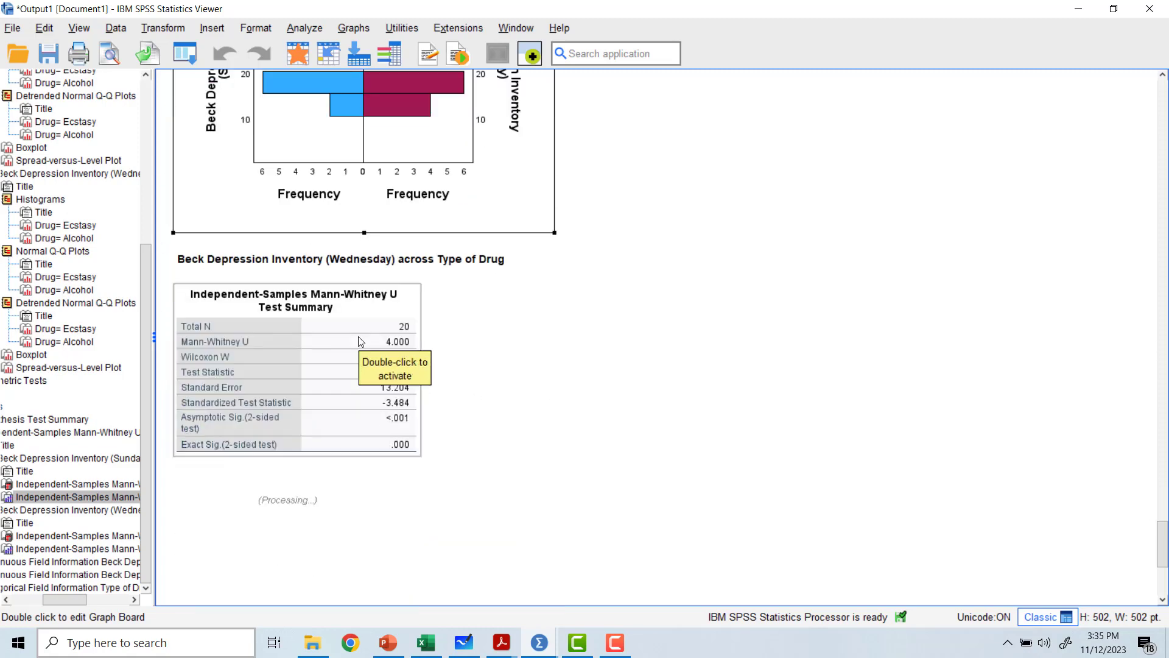
scroll(362, 339, up, 2)
scroll(366, 334, down, 4)
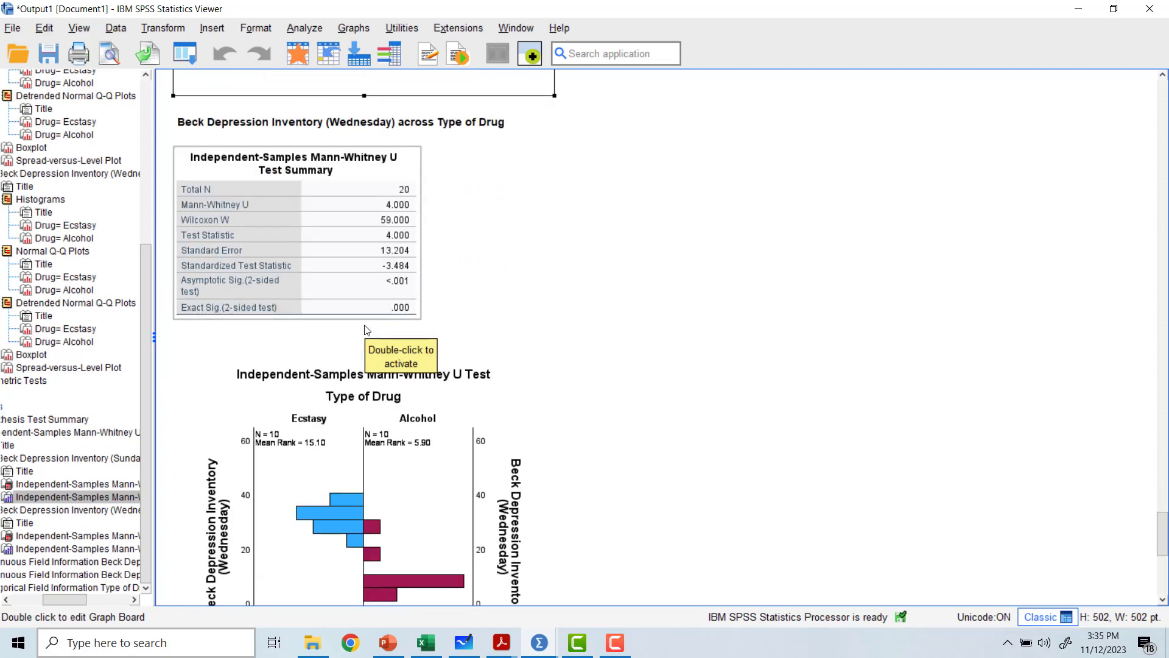
Step: Examine the Wednesday Mann-Whitney chart with its mean ranks by drug, and compare it with the Sunday chart and test summary
scroll(352, 248, down, 1)
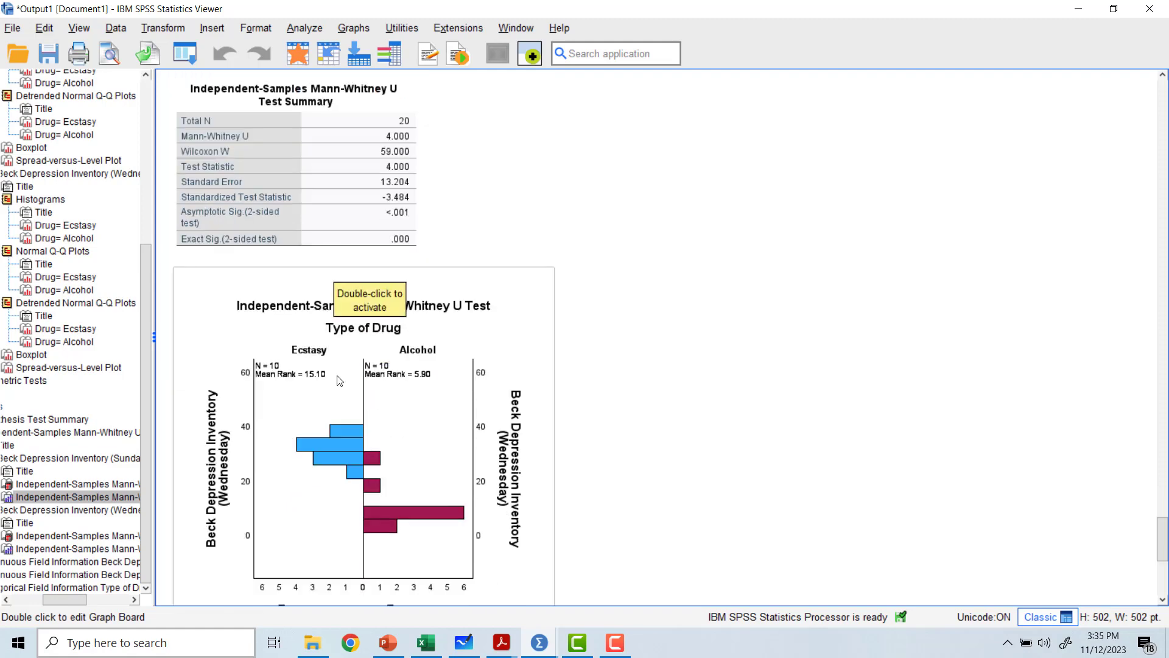
scroll(340, 380, down, 1)
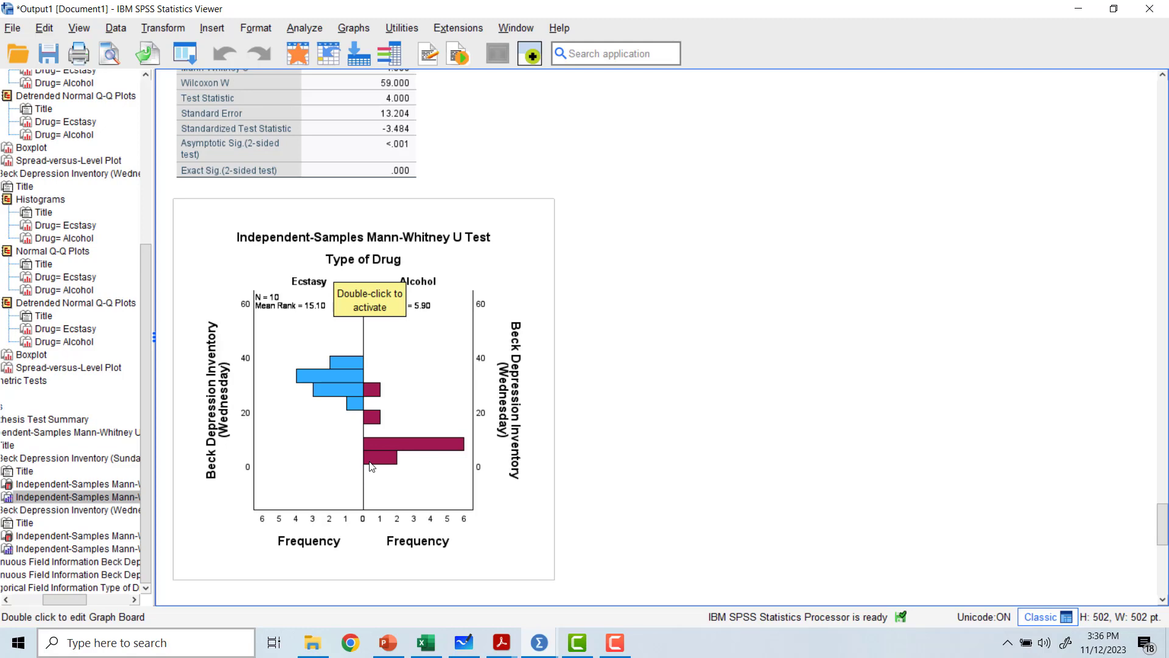
scroll(370, 467, up, 2)
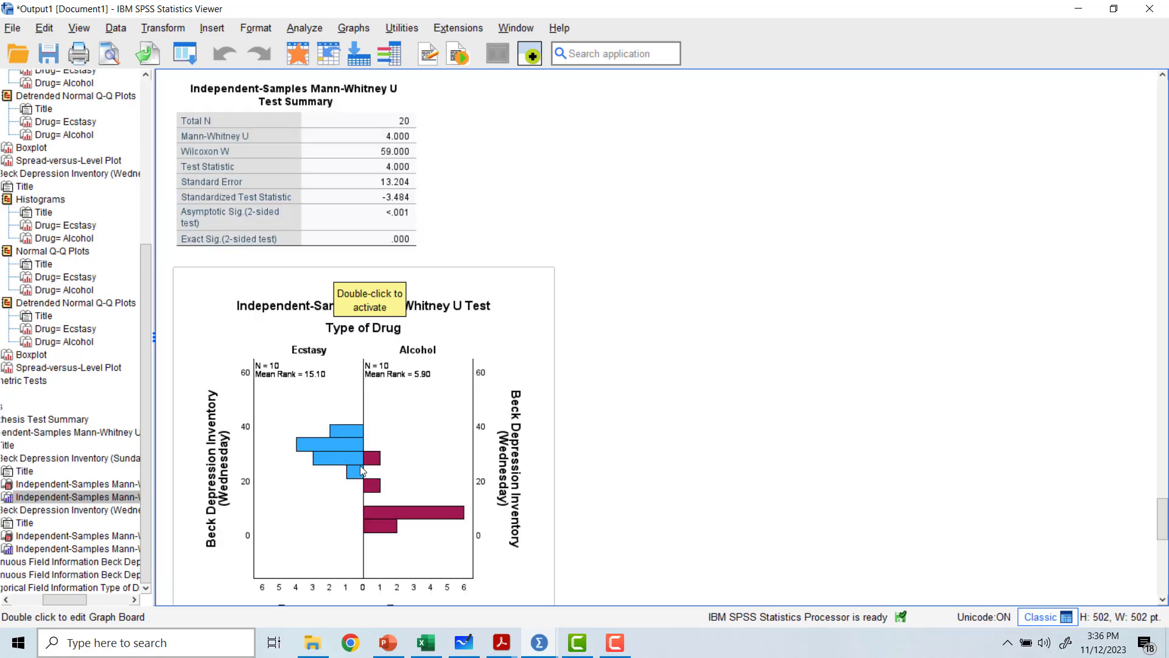
scroll(362, 470, up, 15)
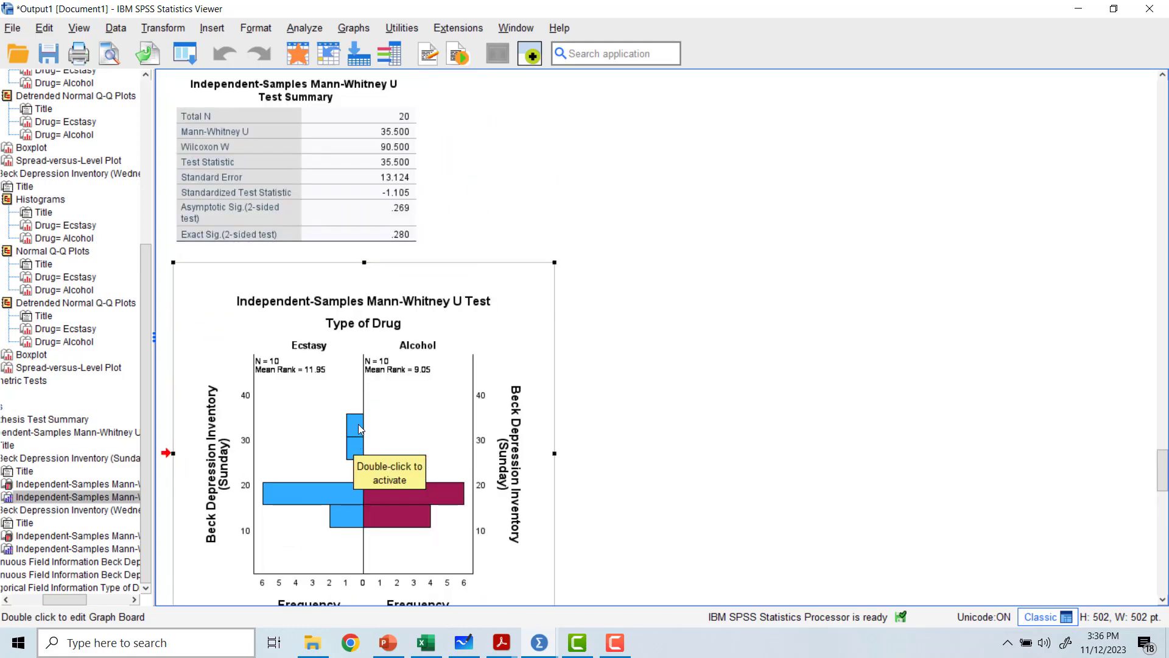
scroll(358, 423, up, 4)
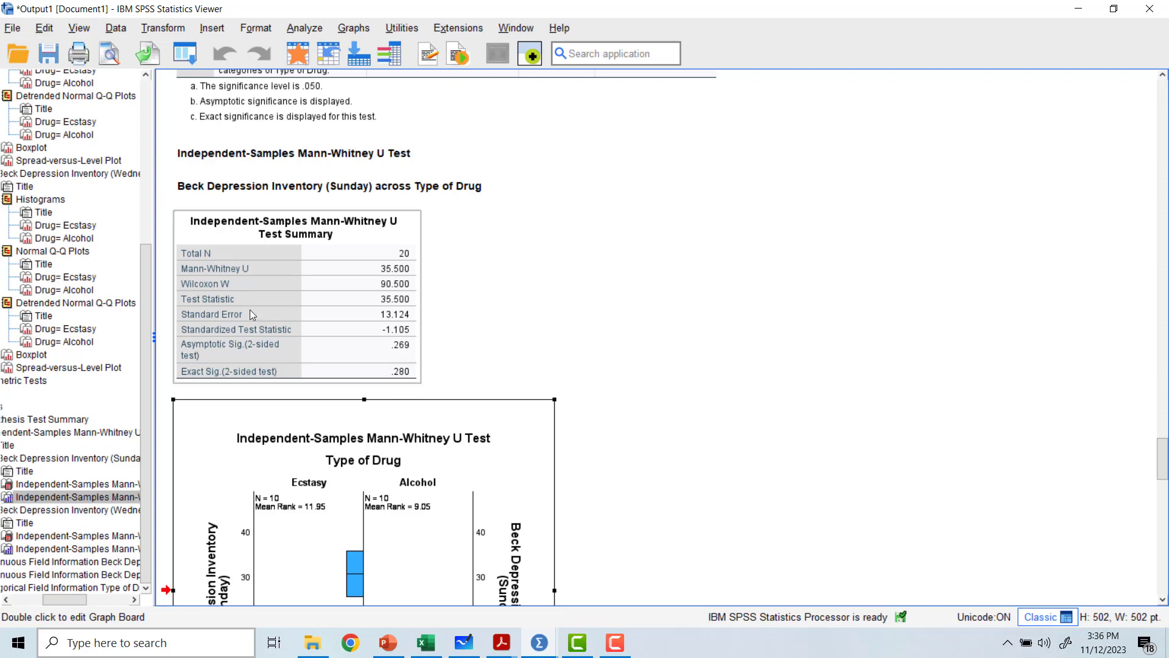
scroll(257, 349, up, 3)
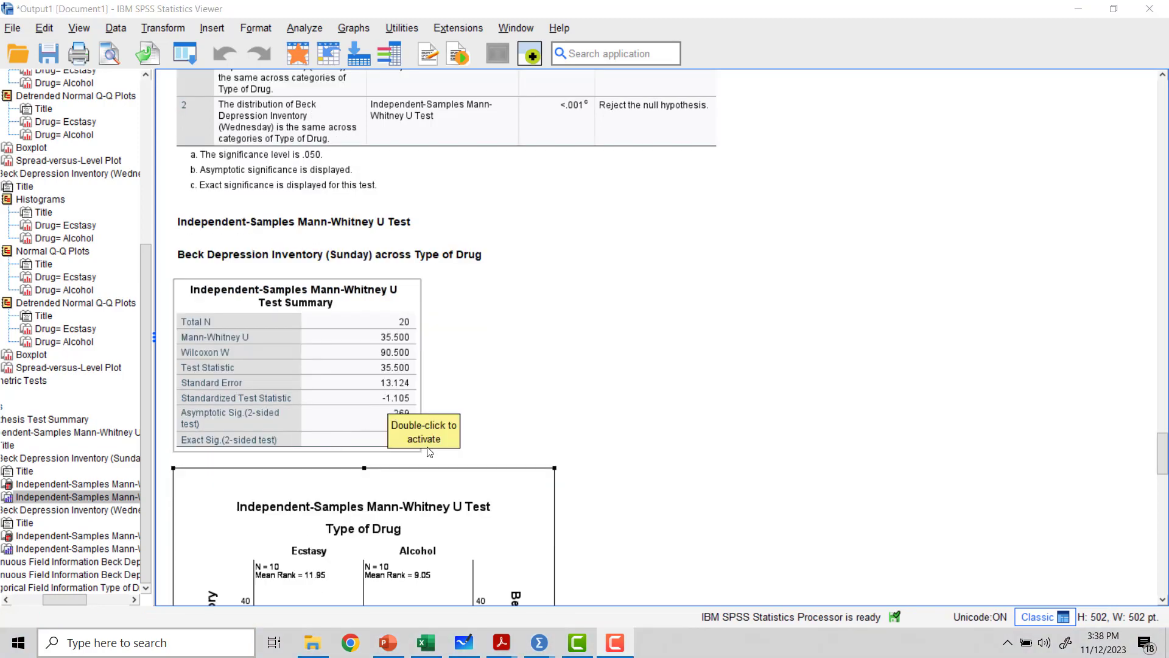
Step: Check the standardized test statistics in the Sunday and Wednesday summaries, then switch to the PowerPoint slide on calculating an effect size
click(532, 354)
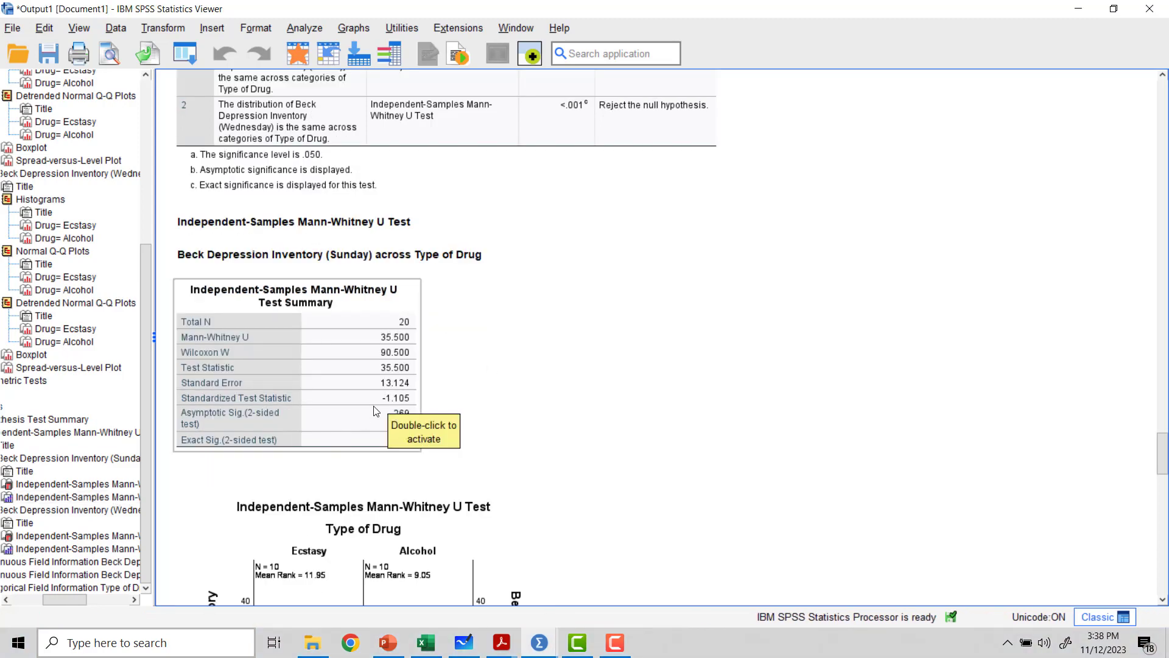
click(365, 421)
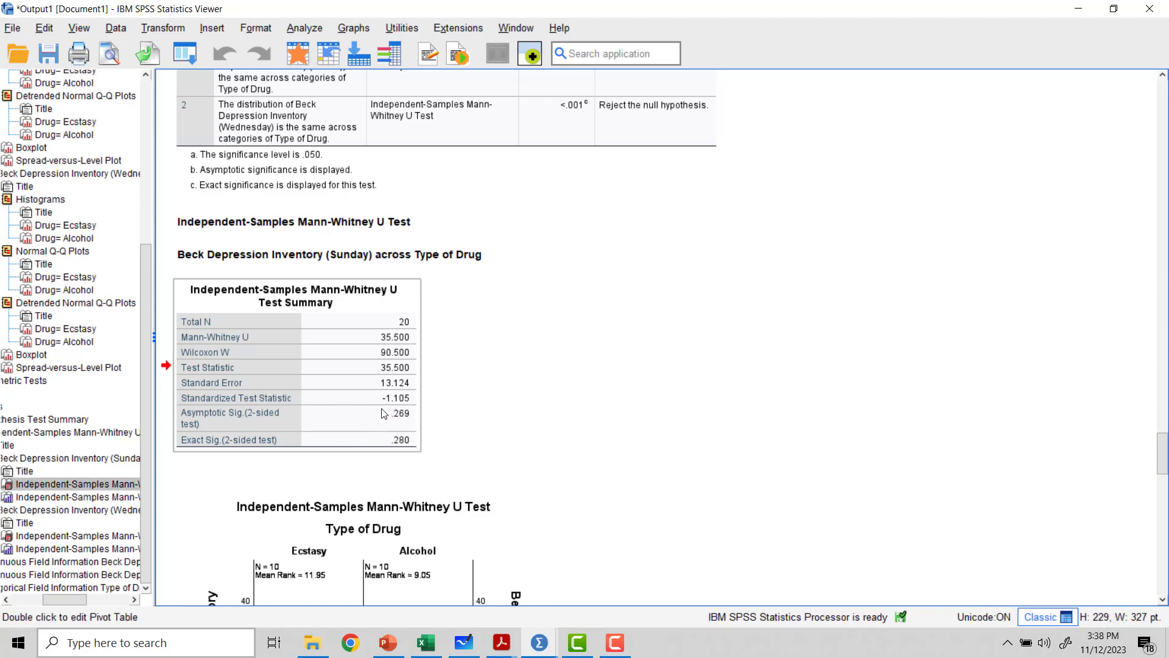
scroll(499, 402, down, 10)
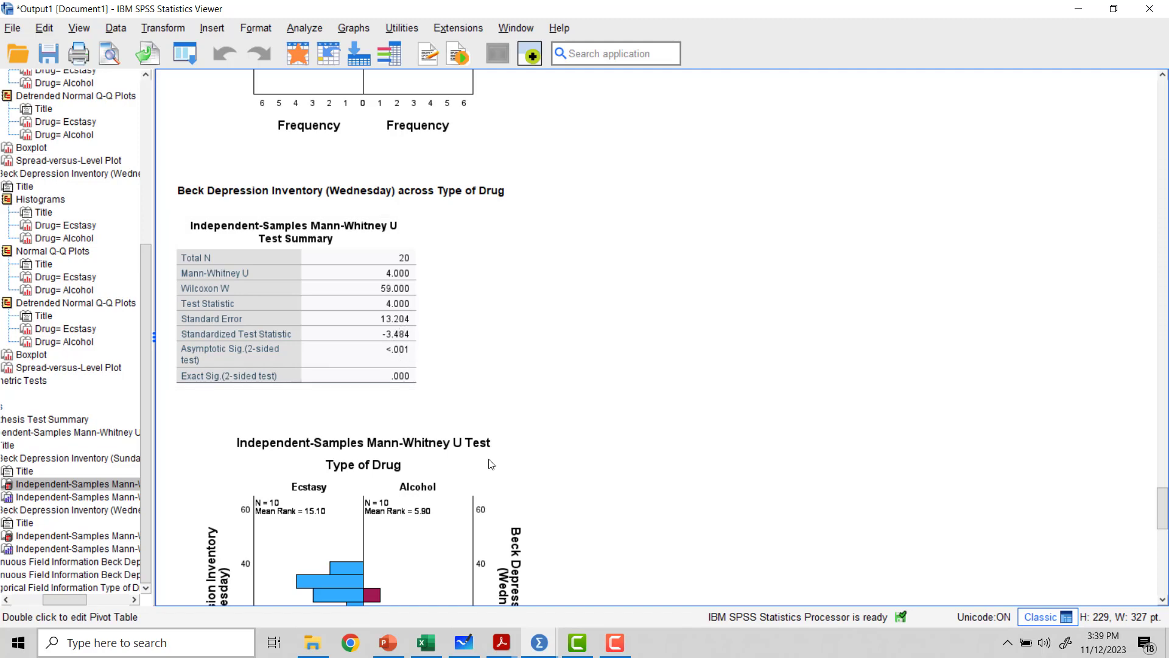
click(389, 647)
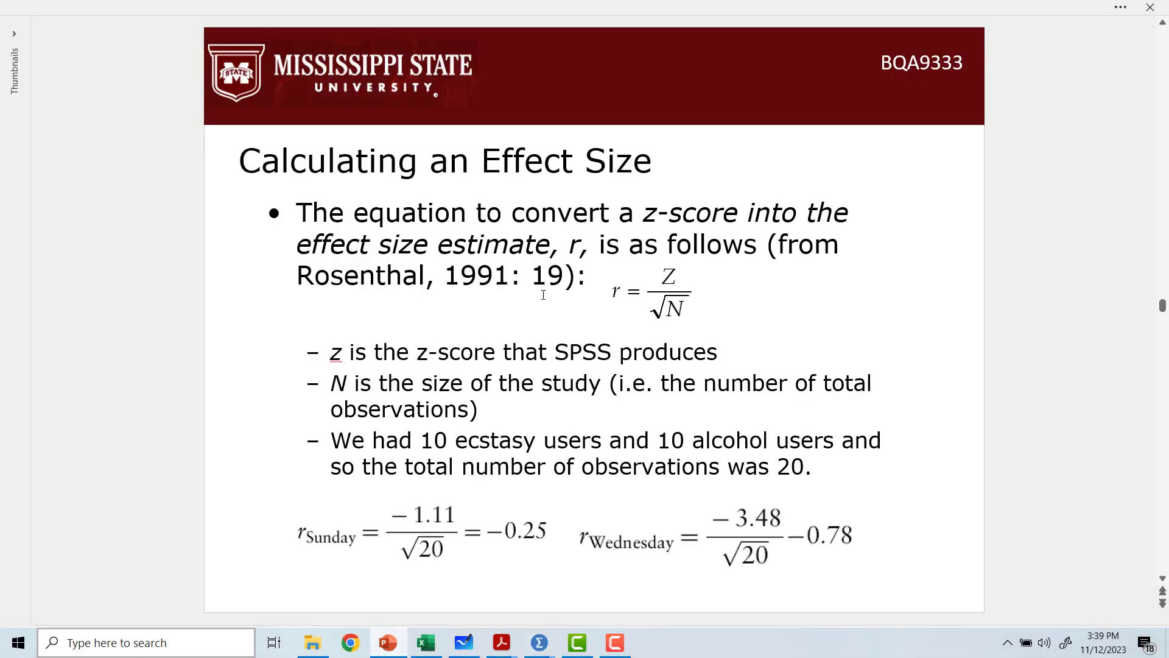
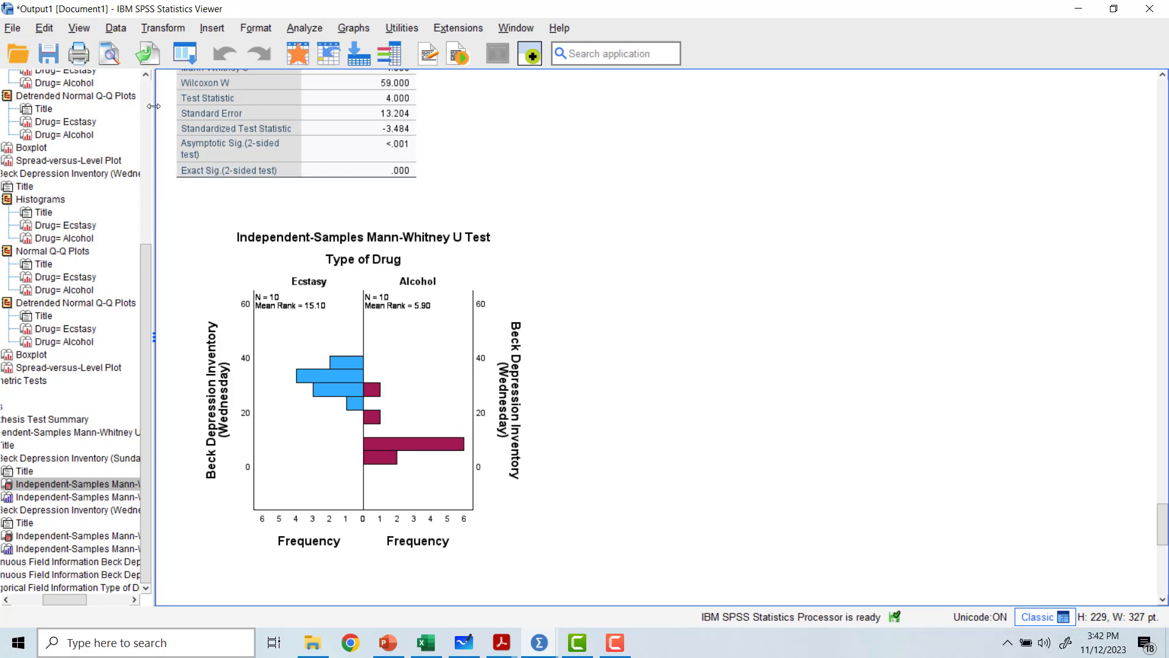
Step: Split the file to organize output by groups based on Type of Drug, sorting the file by the grouping variable
click(116, 29)
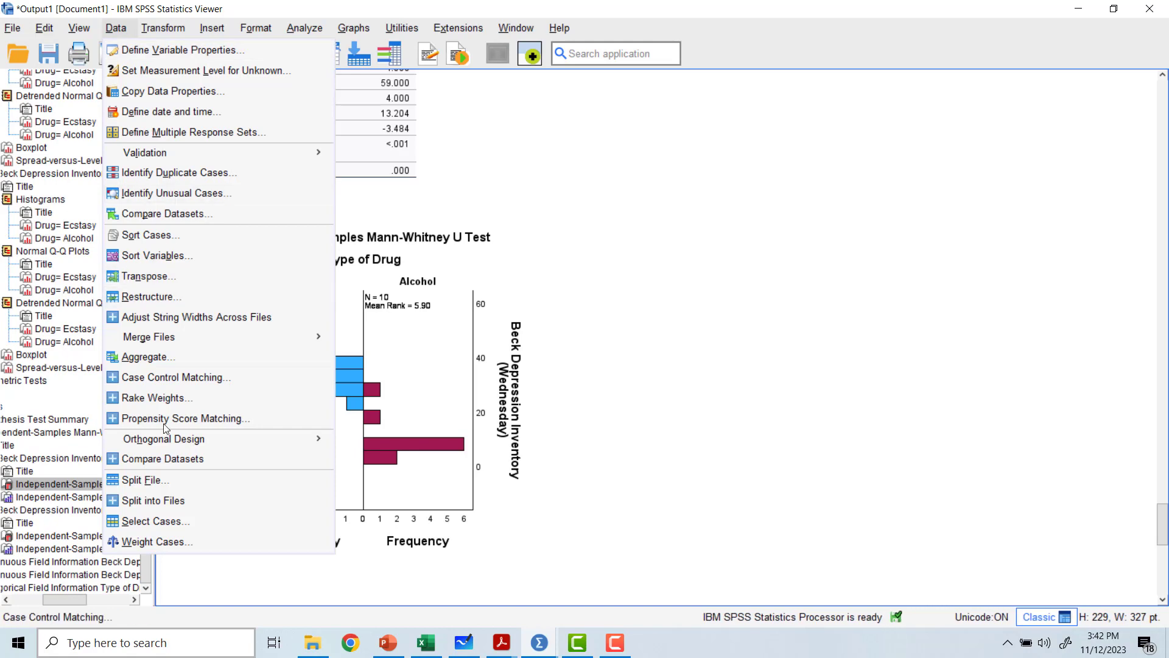
click(145, 481)
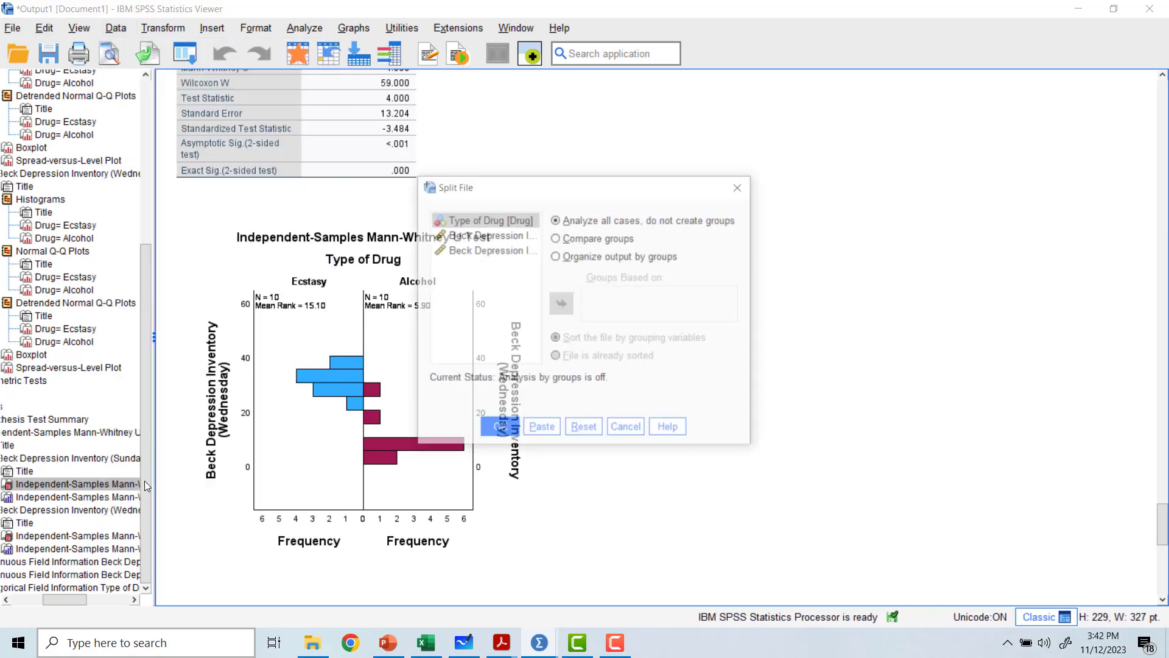
click(558, 257)
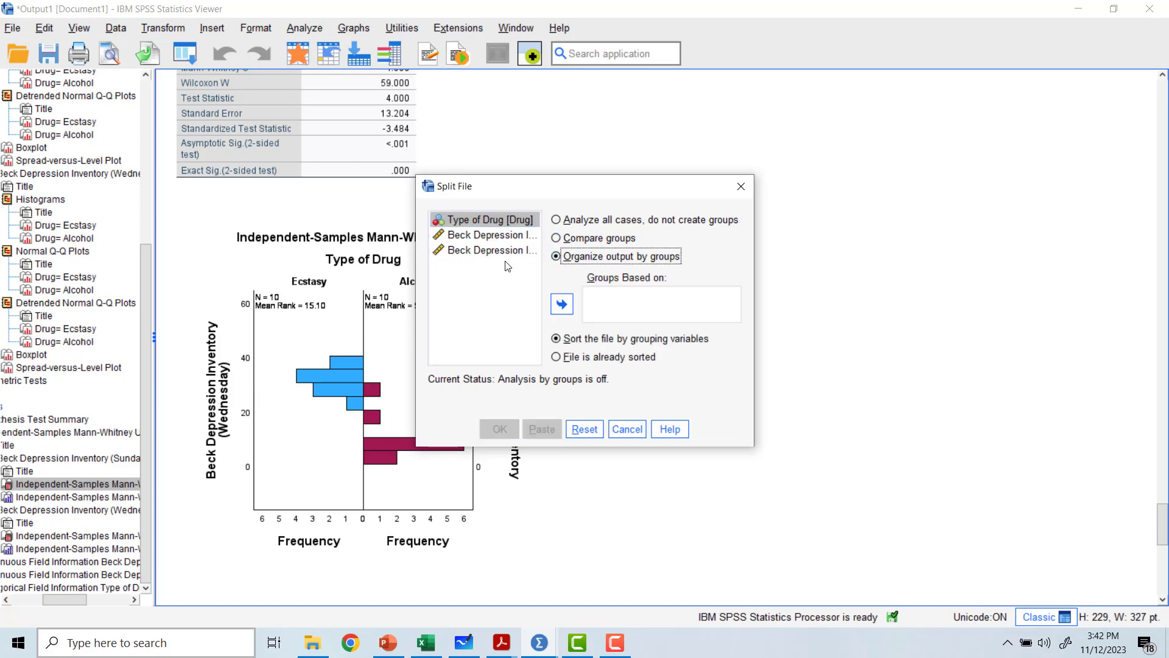
click(506, 218)
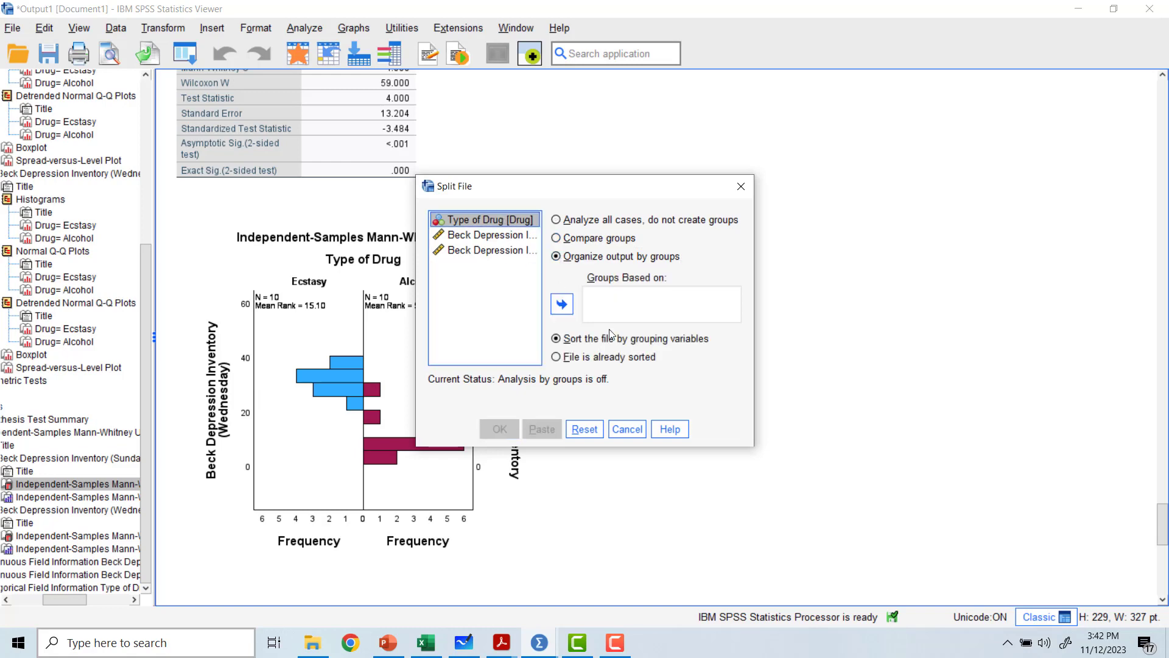
click(561, 303)
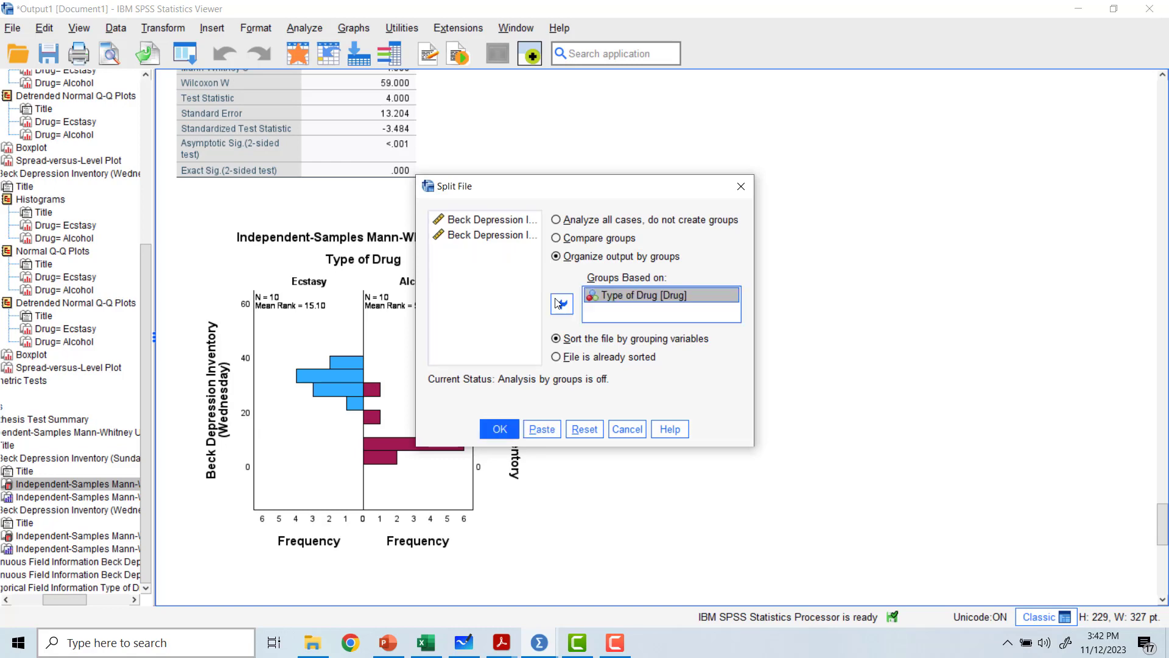
click(615, 296)
click(617, 296)
click(502, 430)
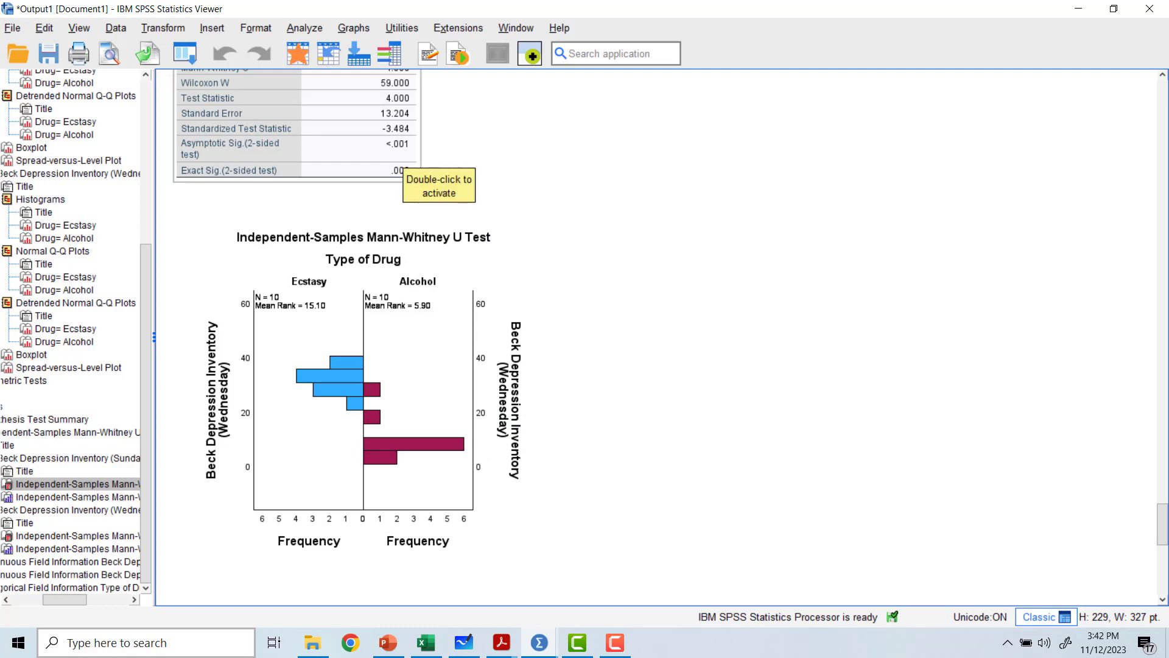
Step: Start a related-samples nonparametric test and check that the Sunday and Wednesday Beck Depression Inventory variables are the test fields
click(299, 28)
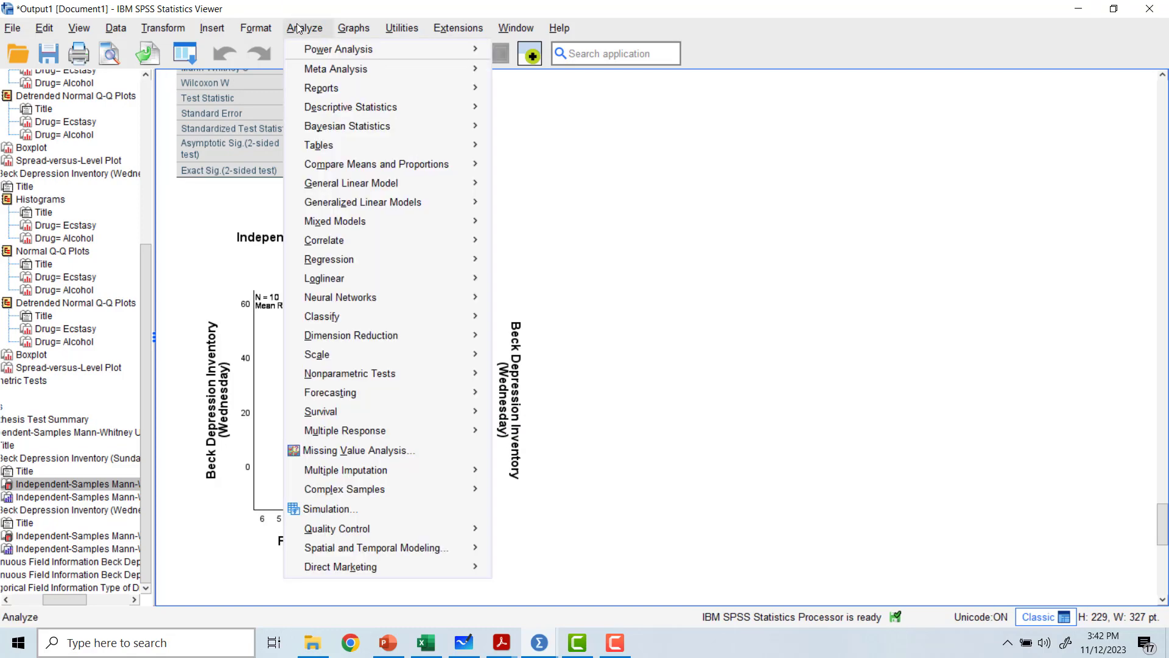
mouse_move(434, 373)
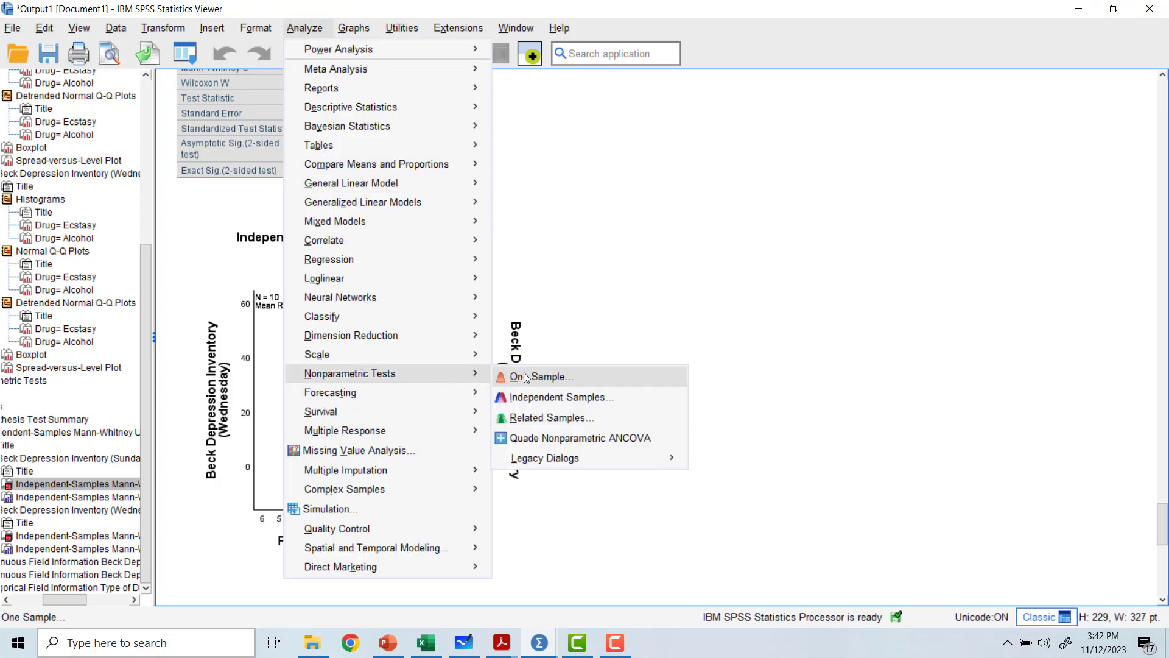
click(539, 419)
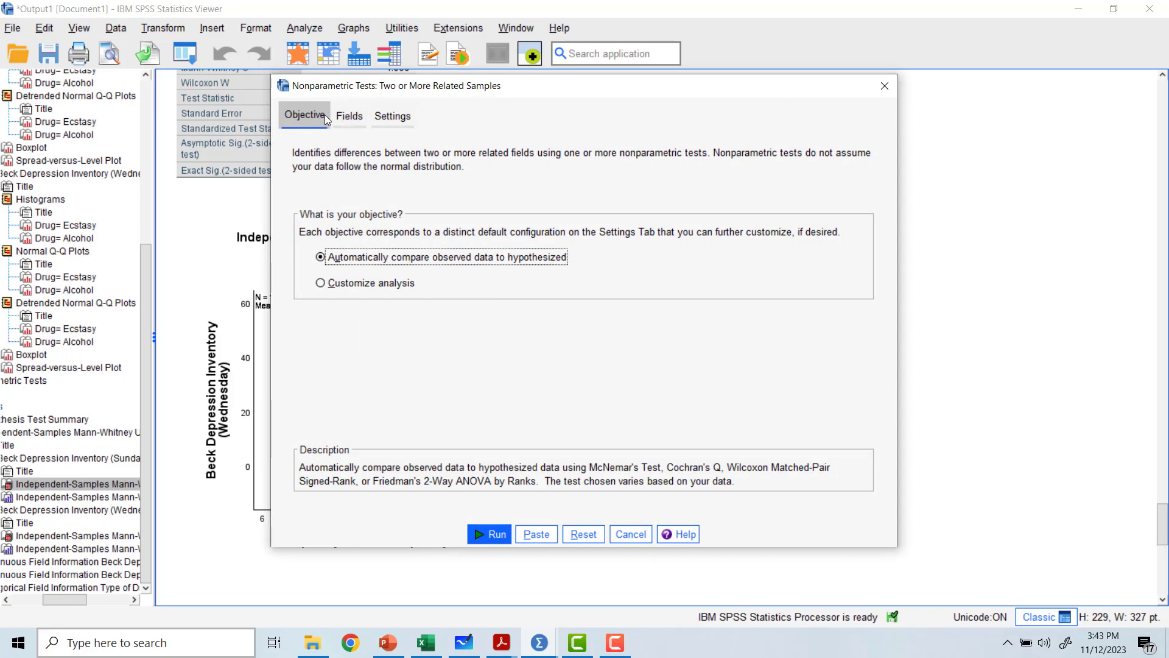
click(349, 116)
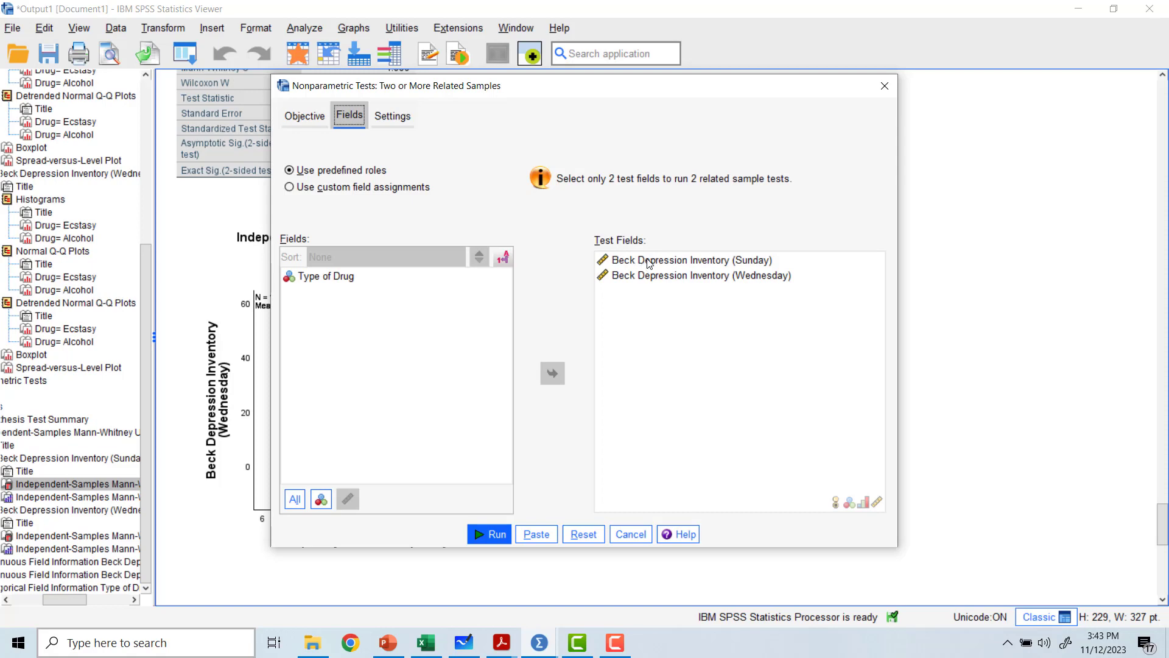
Step: Customize the tests to use Wilcoxon matched-pair signed-rank (2 samples) and run the analysis
click(407, 121)
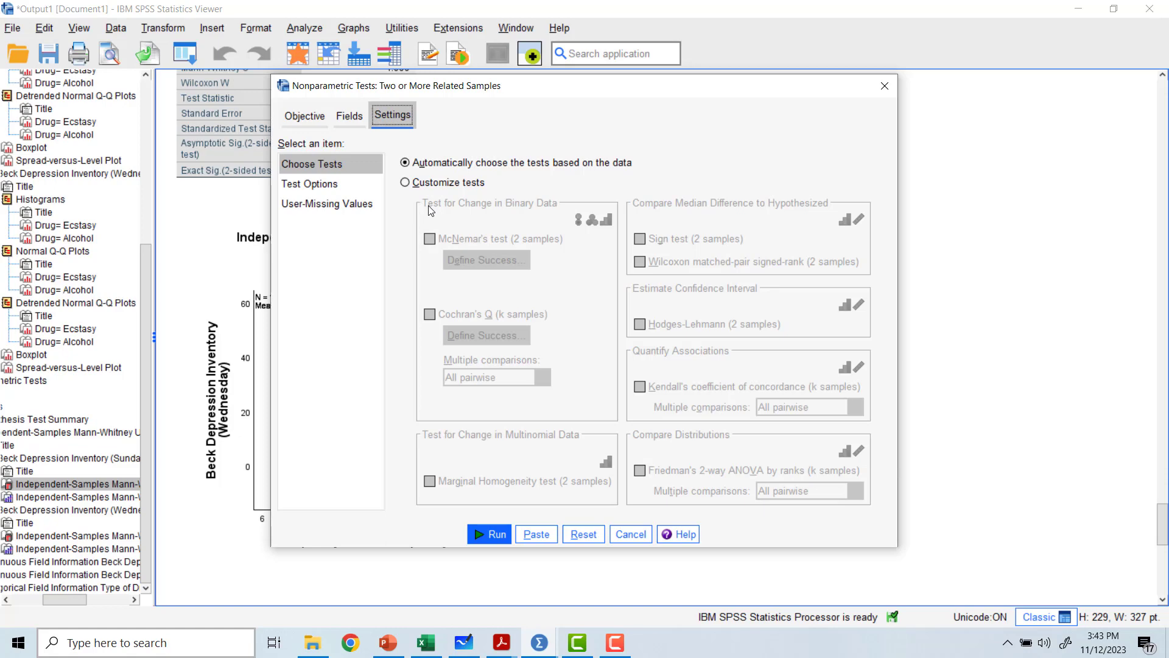
click(419, 186)
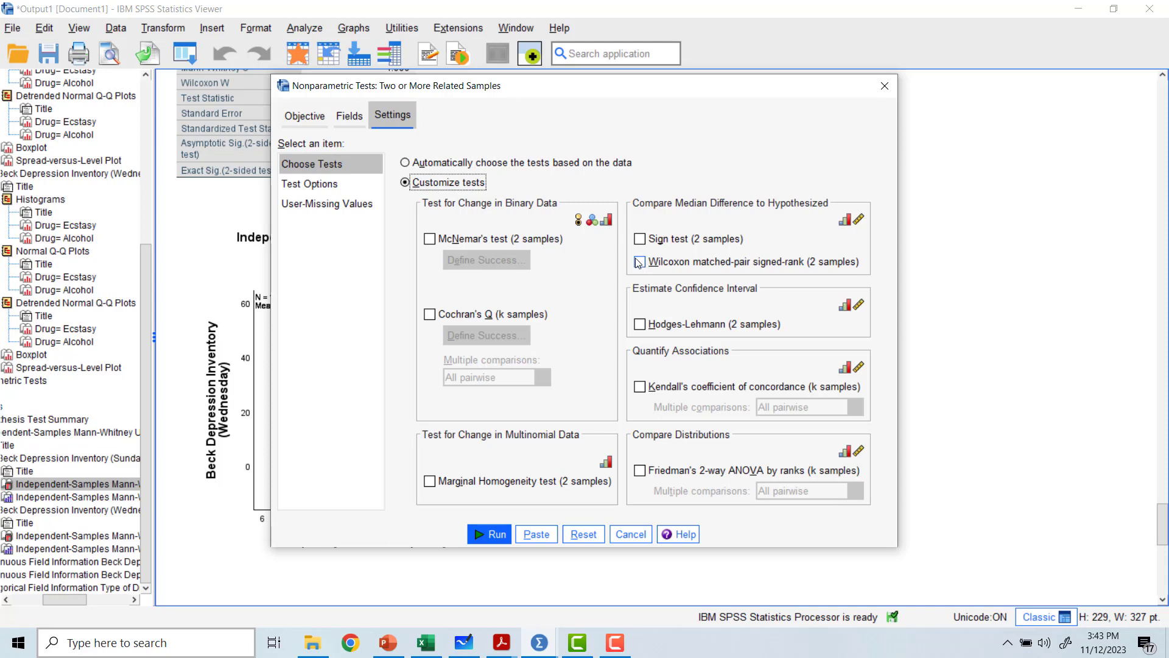
click(638, 263)
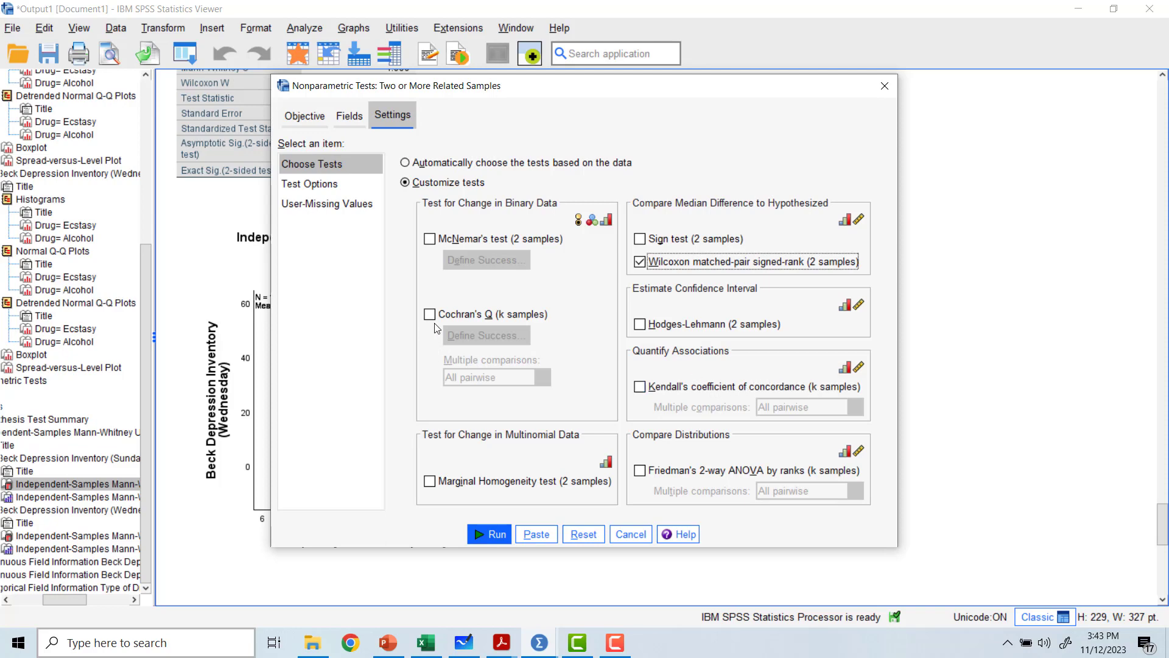
click(488, 536)
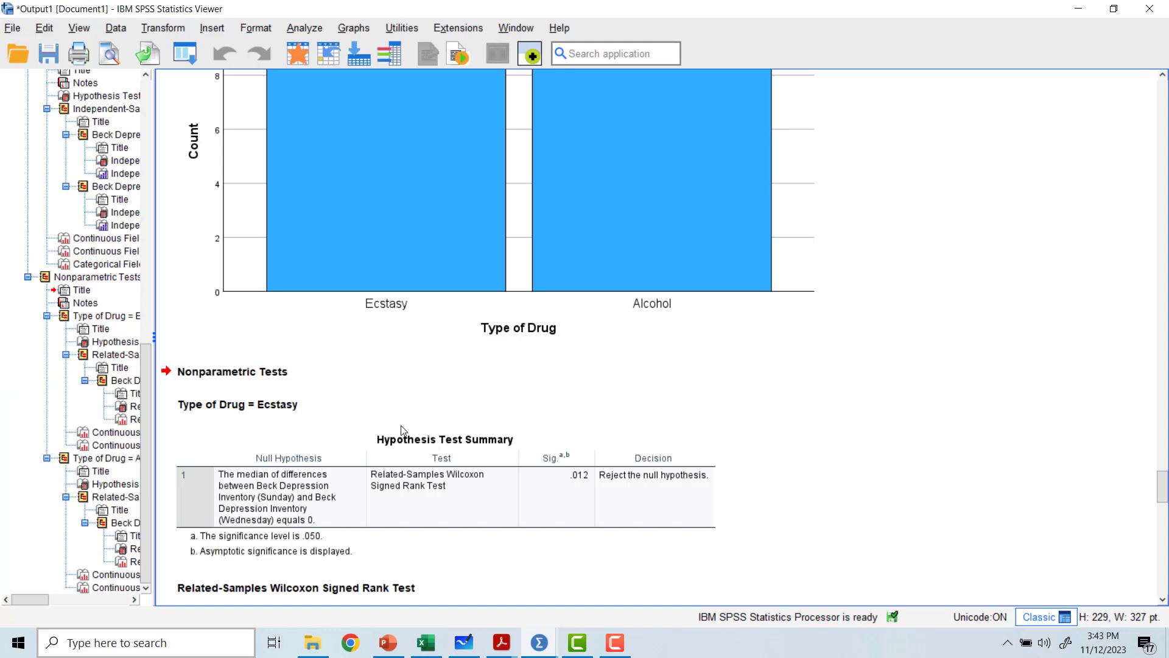
Step: Examine the Ecstasy group's Hypothesis Test Summary, Wilcoxon signed rank test summary and chart of Wednesday minus Sunday differences
scroll(401, 430, down, 3)
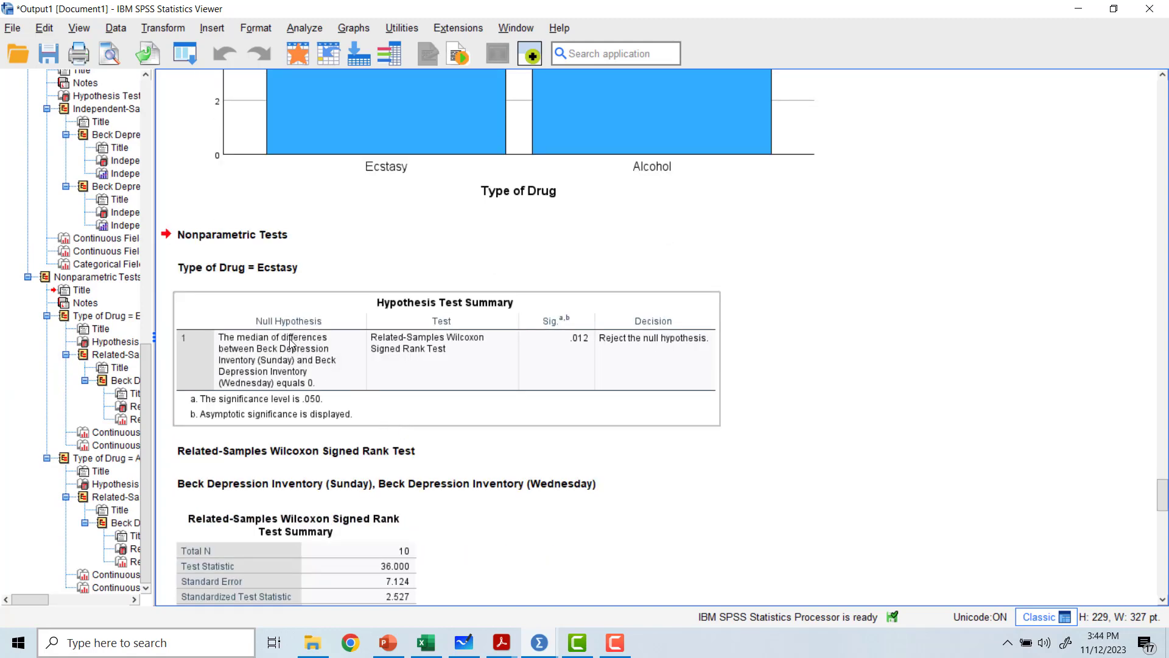
scroll(233, 303, down, 2)
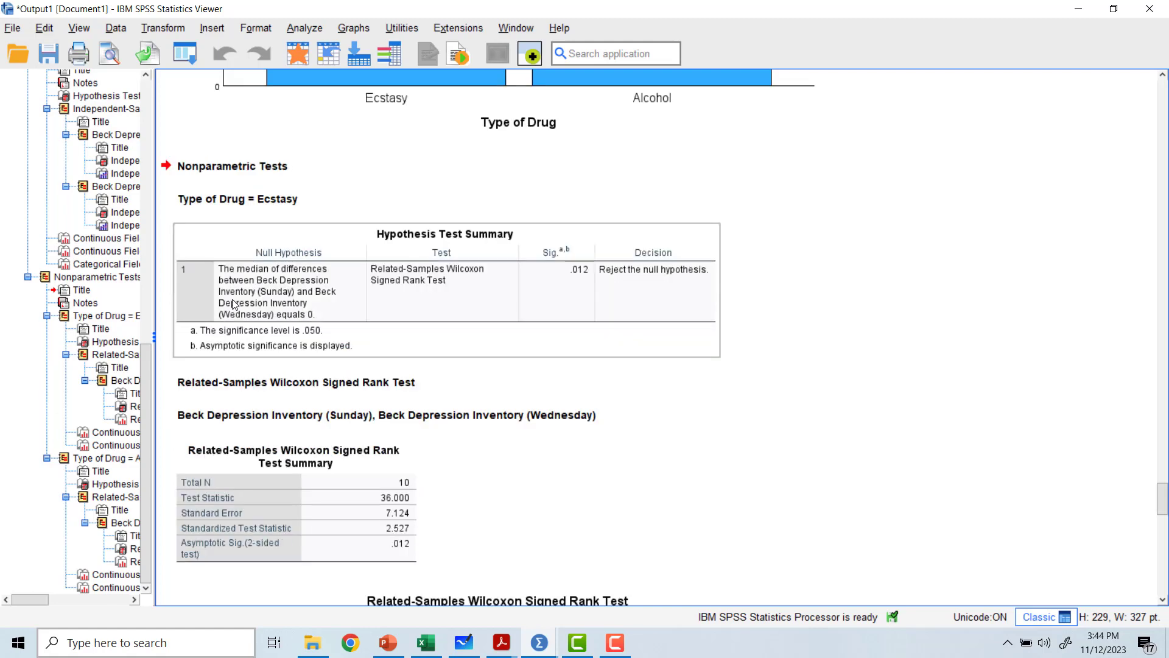
scroll(233, 303, down, 1)
scroll(233, 302, up, 3)
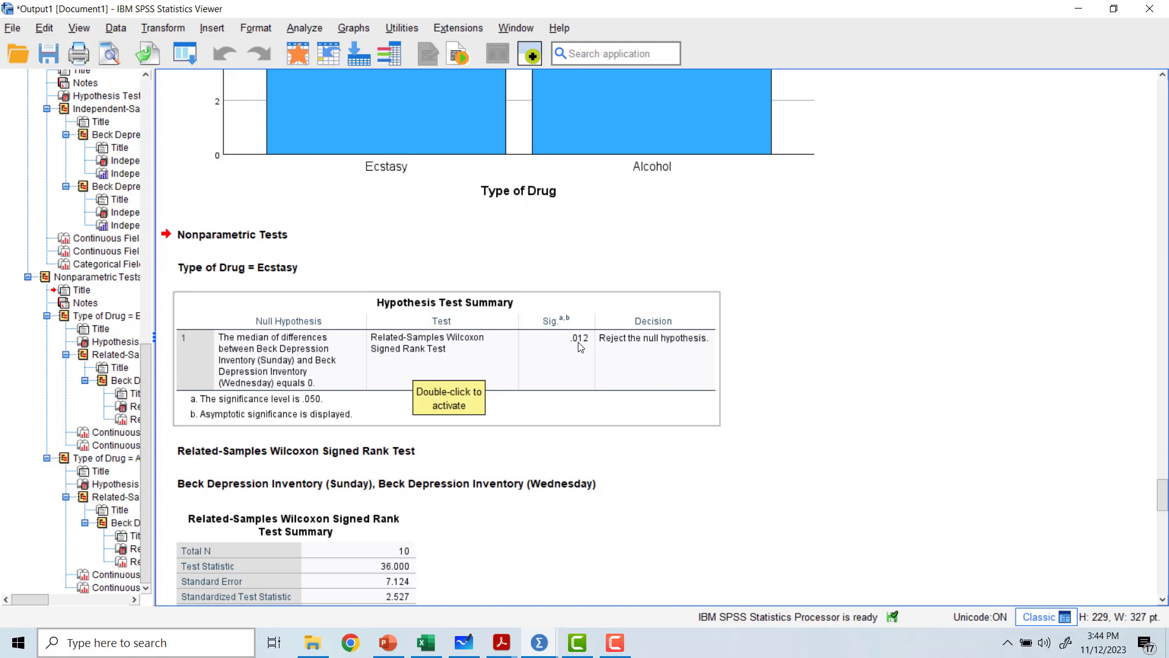
scroll(581, 347, down, 5)
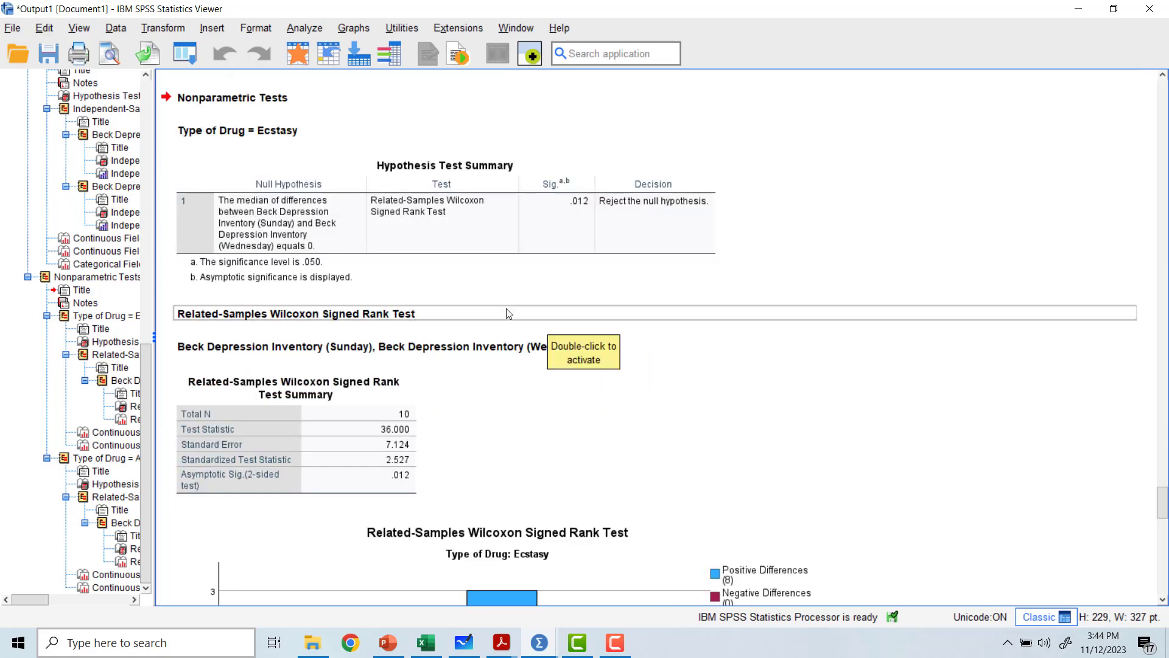
scroll(548, 332, down, 10)
scroll(509, 331, down, 2)
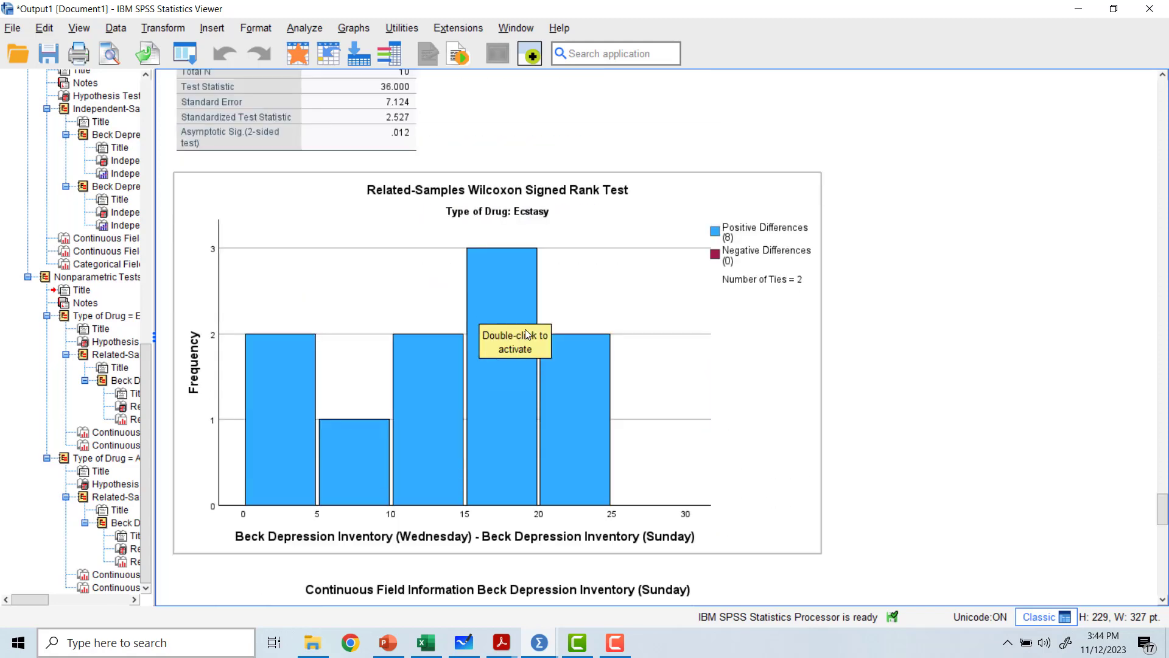
scroll(509, 331, up, 2)
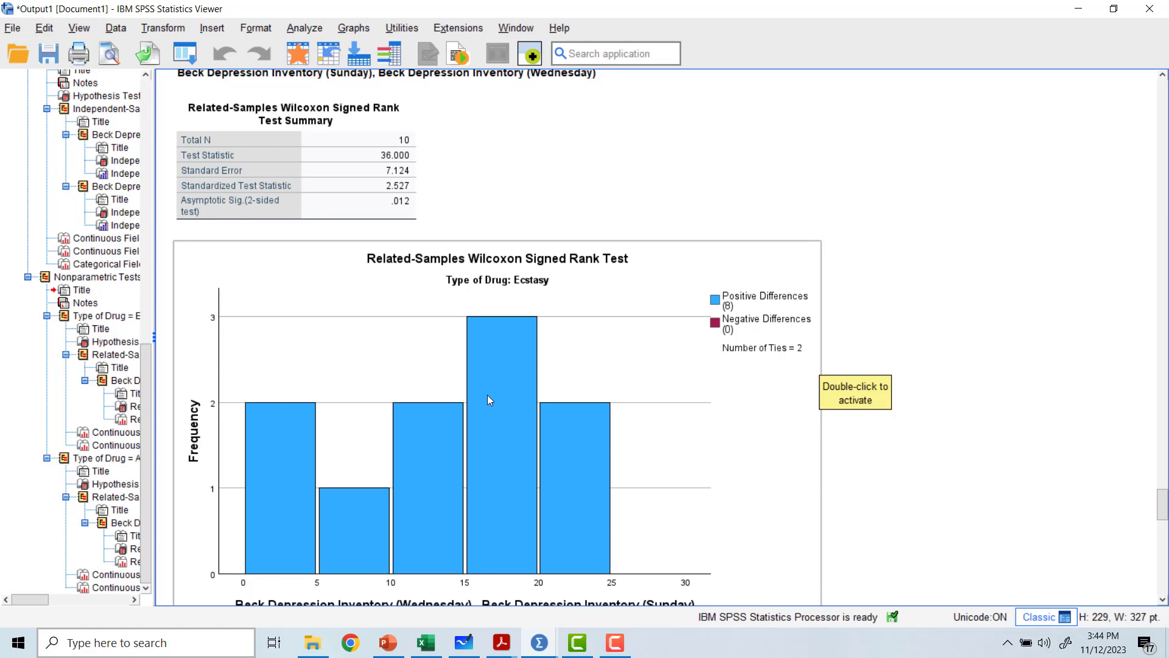
scroll(479, 396, down, 3)
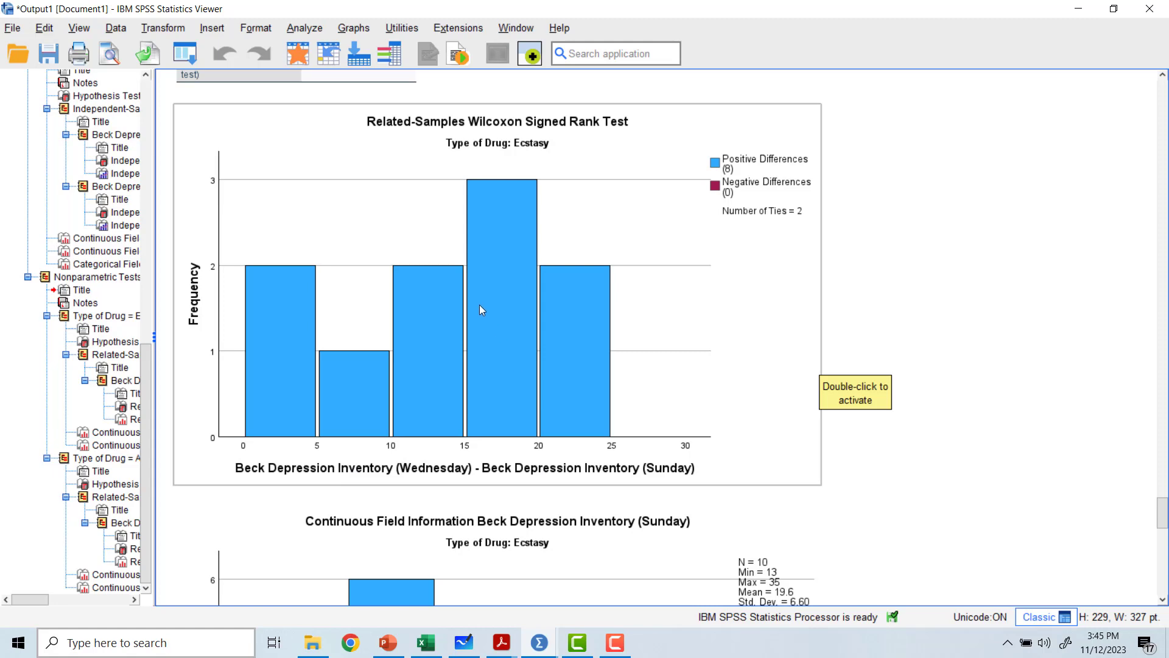
Step: Examine the Alcohol group's Hypothesis Test Summary, Wilcoxon signed rank statistics and difference chart, past the Ecstasy field information
scroll(480, 310, down, 15)
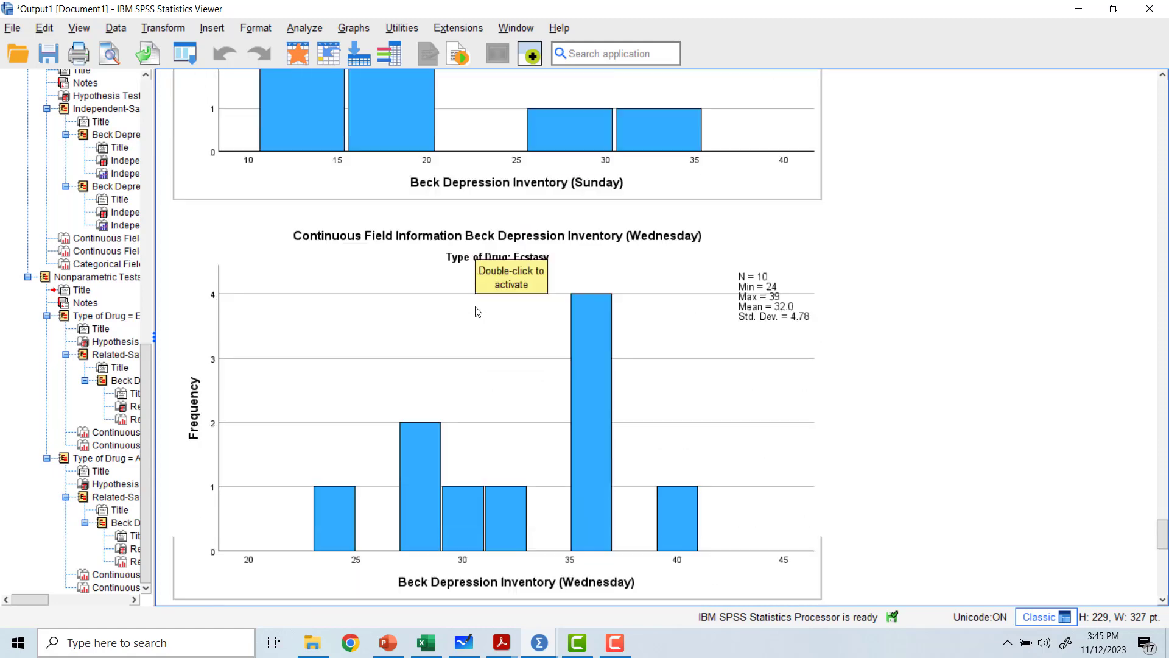
scroll(478, 312, down, 9)
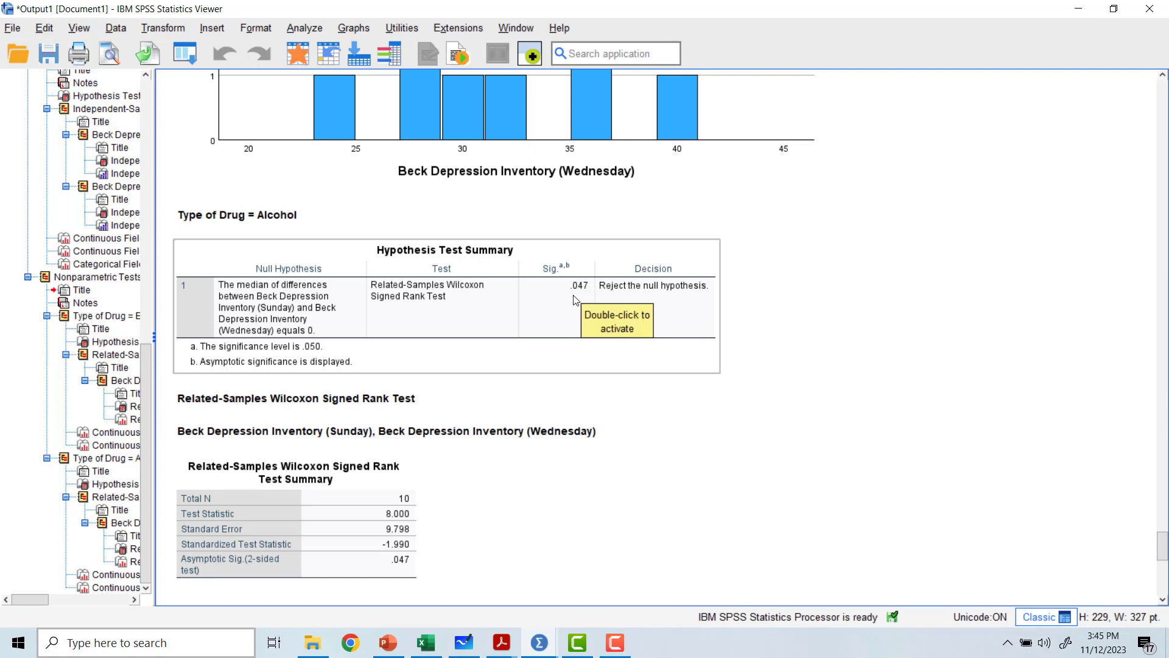
scroll(578, 300, down, 2)
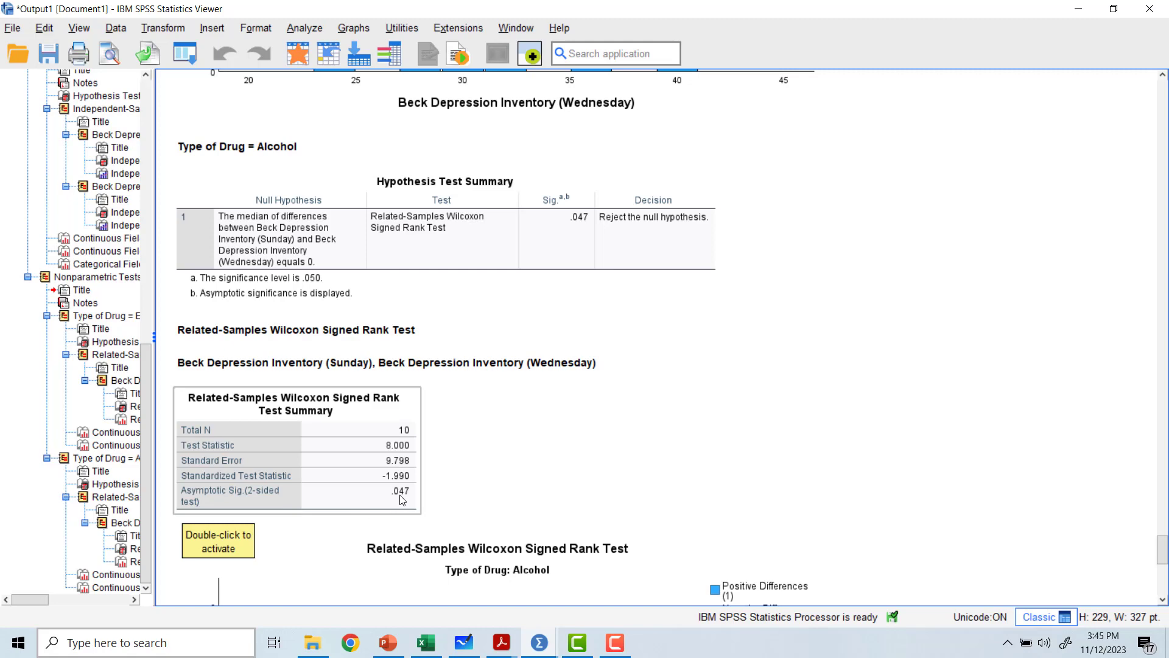
scroll(402, 499, down, 5)
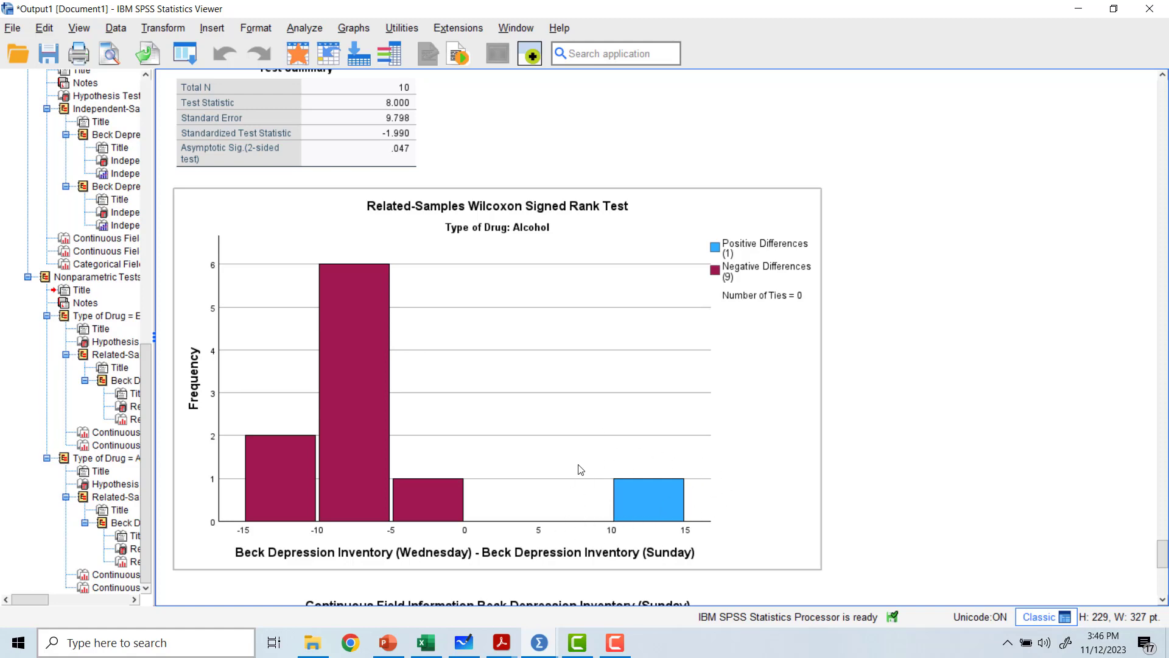
scroll(431, 386, down, 10)
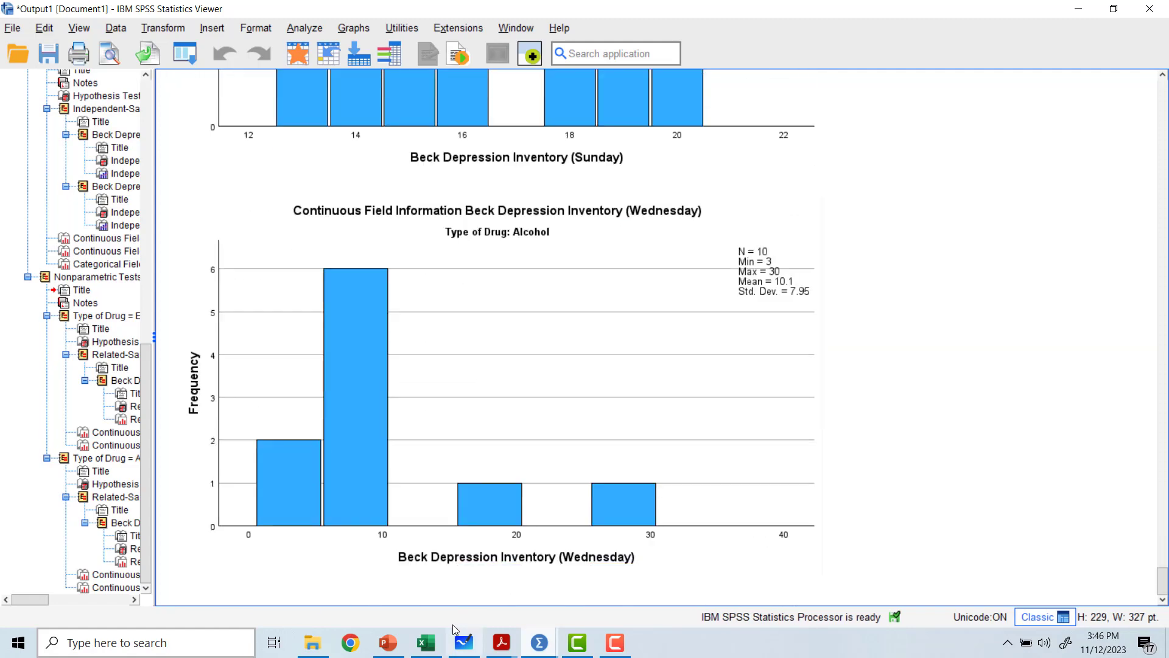
Step: Switch to PowerPoint and view the Wilcoxon signed-rank slides up to the output for the Ecstasy group
click(388, 642)
scroll(411, 357, down, 4)
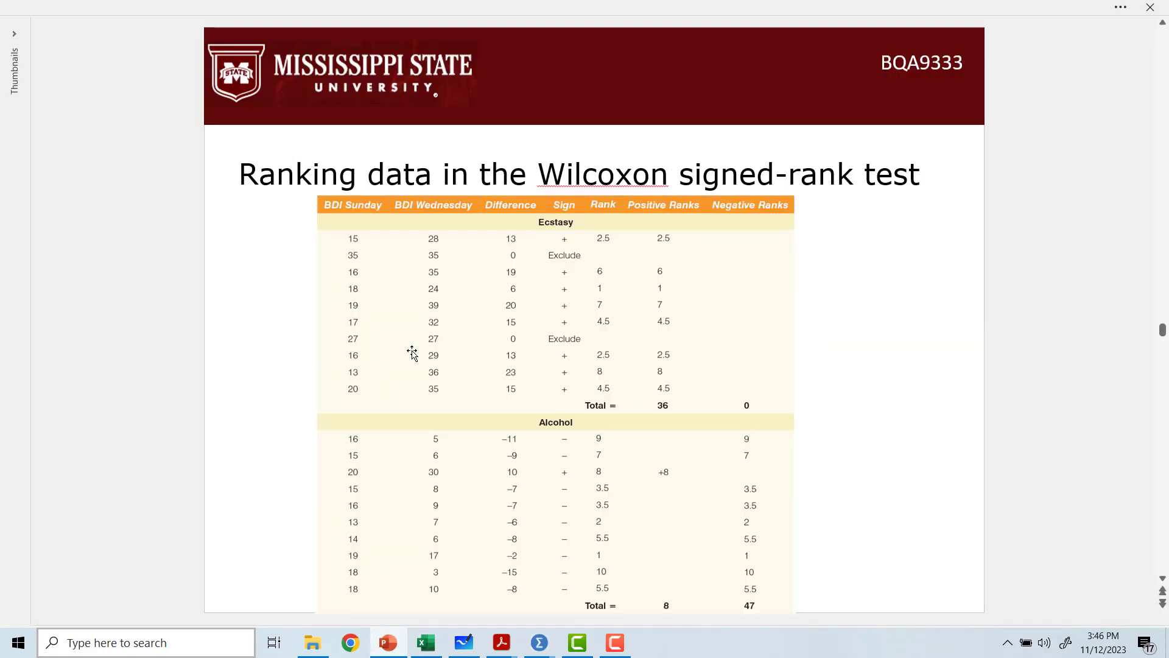
scroll(412, 359, down, 5)
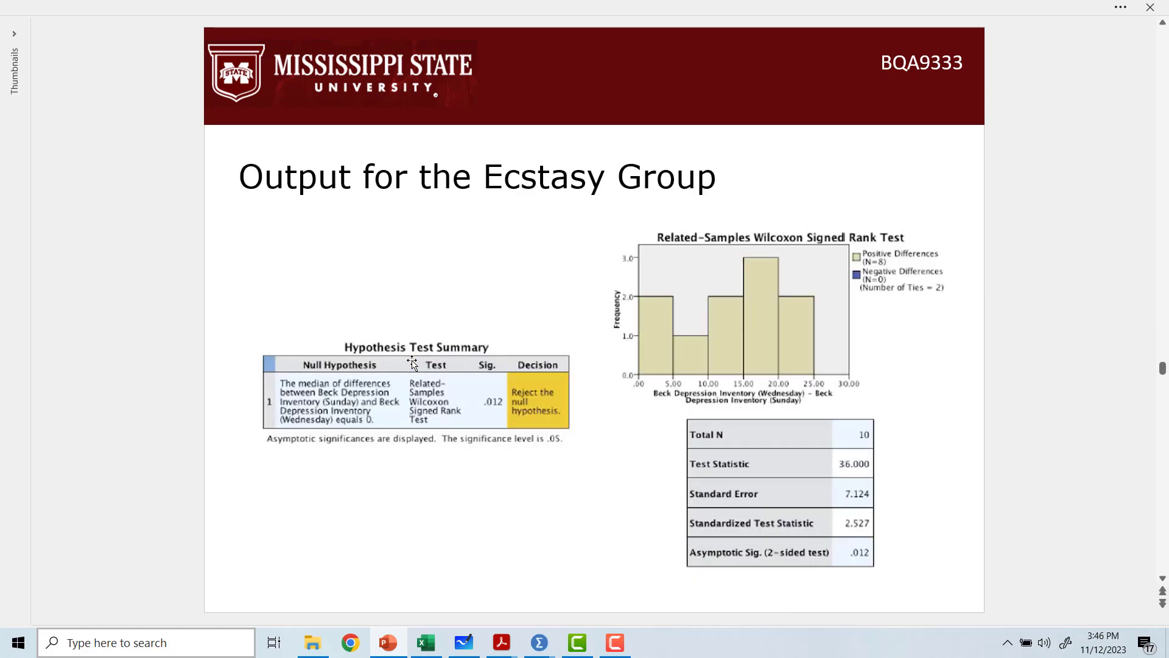